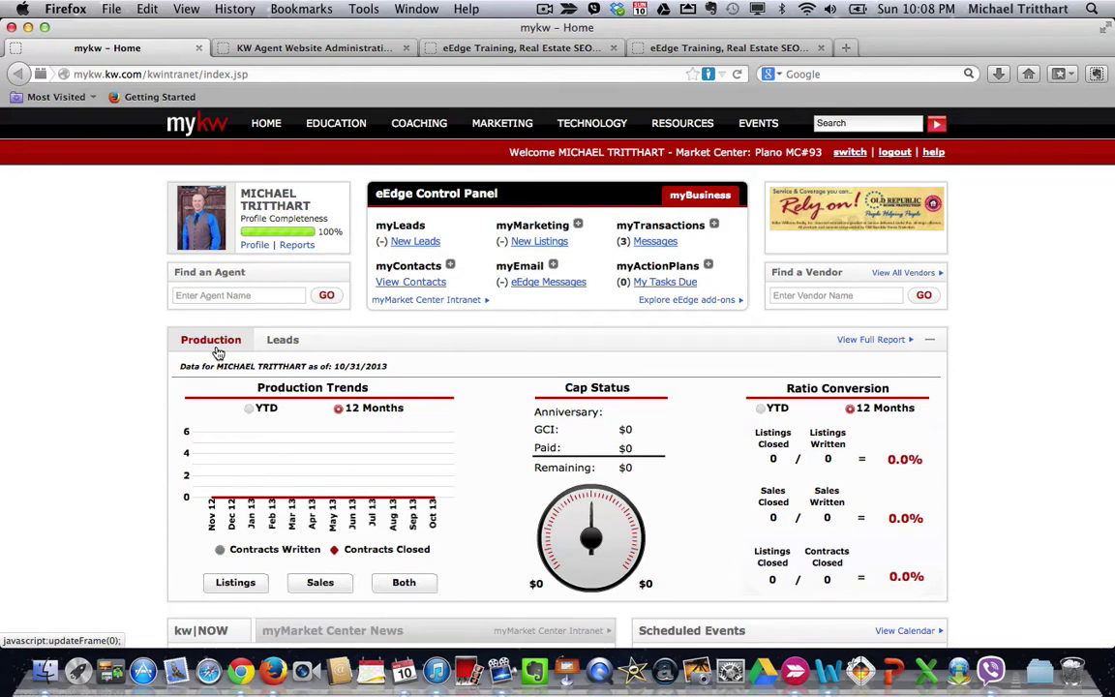
- Show the myMarketing options and open section 3.7 Add/Edit Pages in the Agent Website Administration Tool
left_click(479, 125)
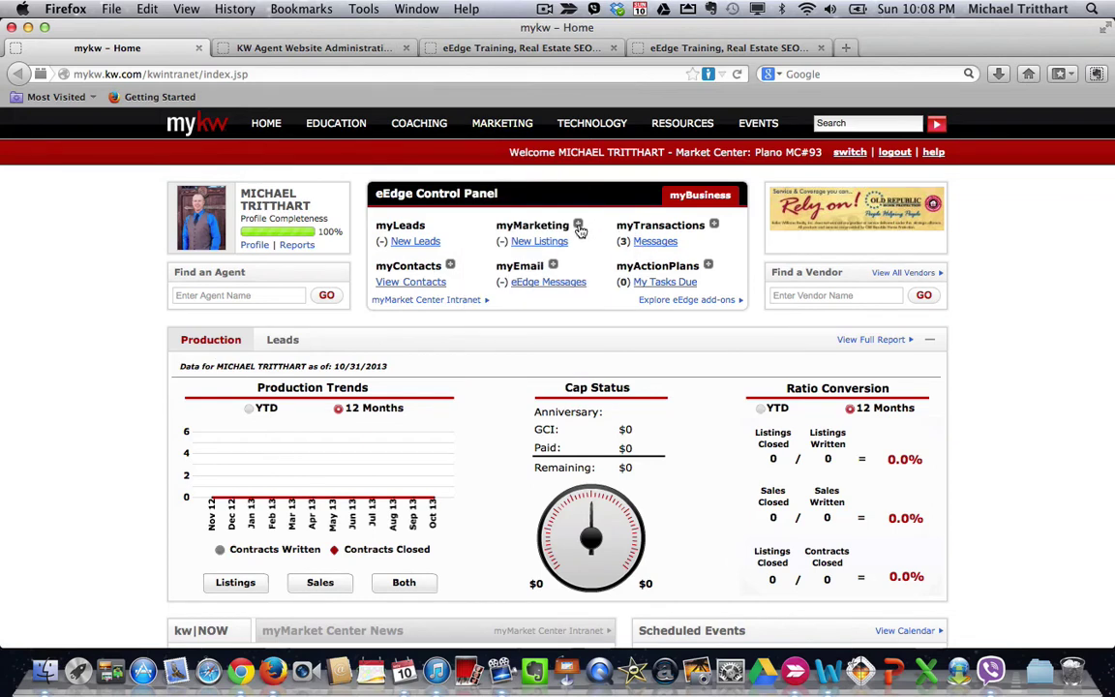
left_click(578, 225)
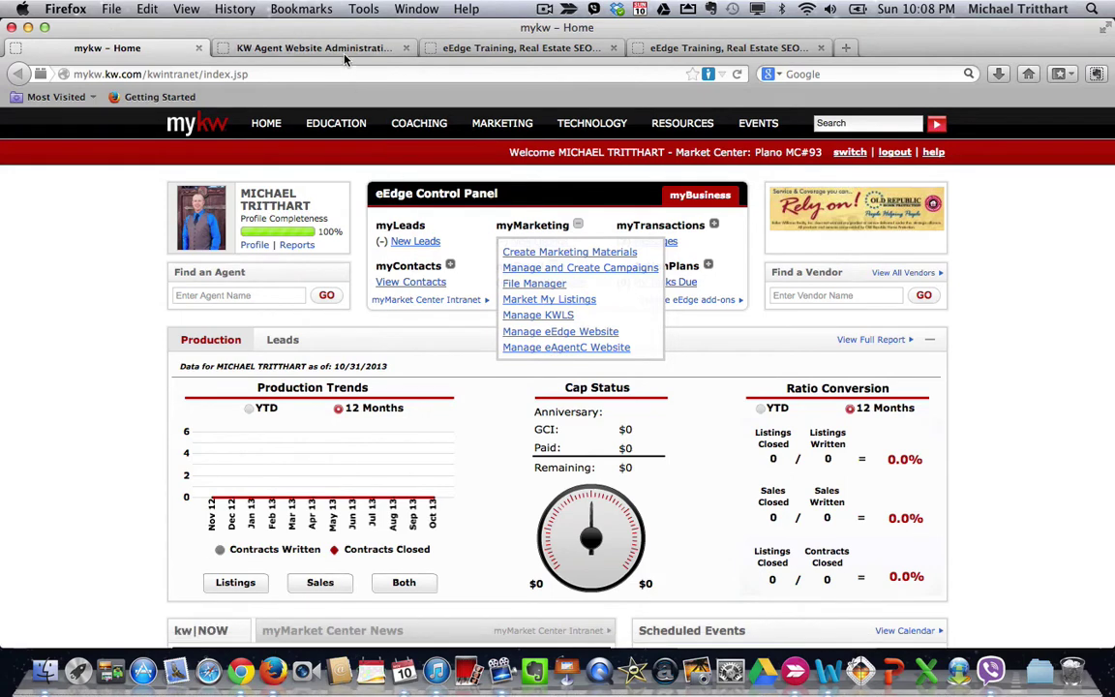
left_click(311, 48)
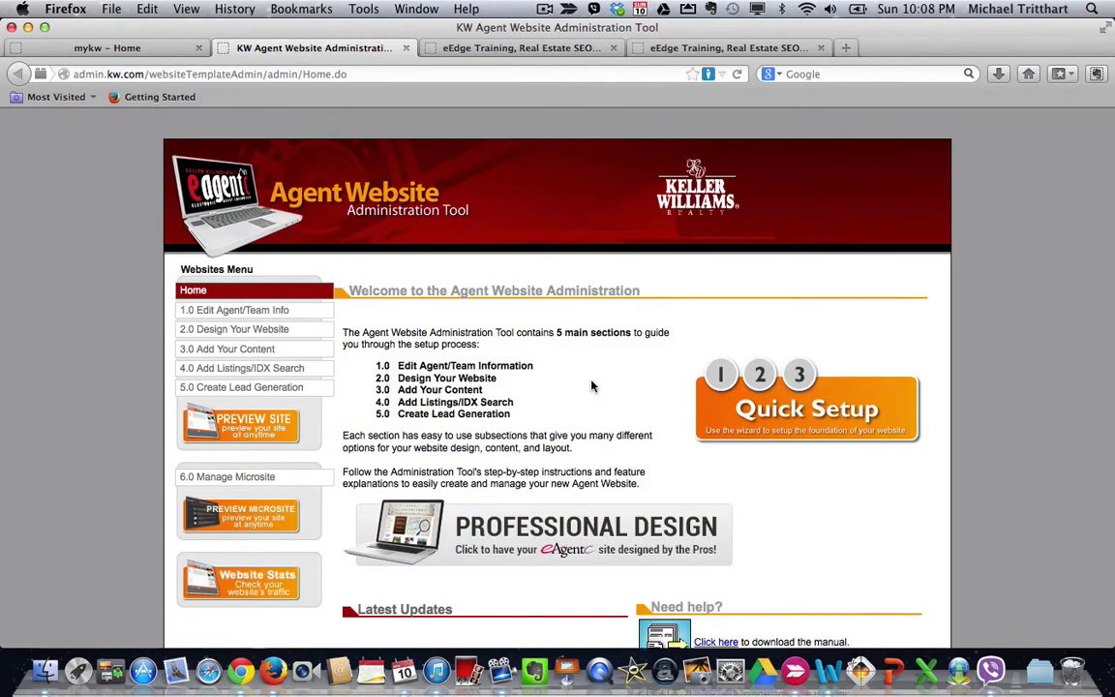
left_click(259, 352)
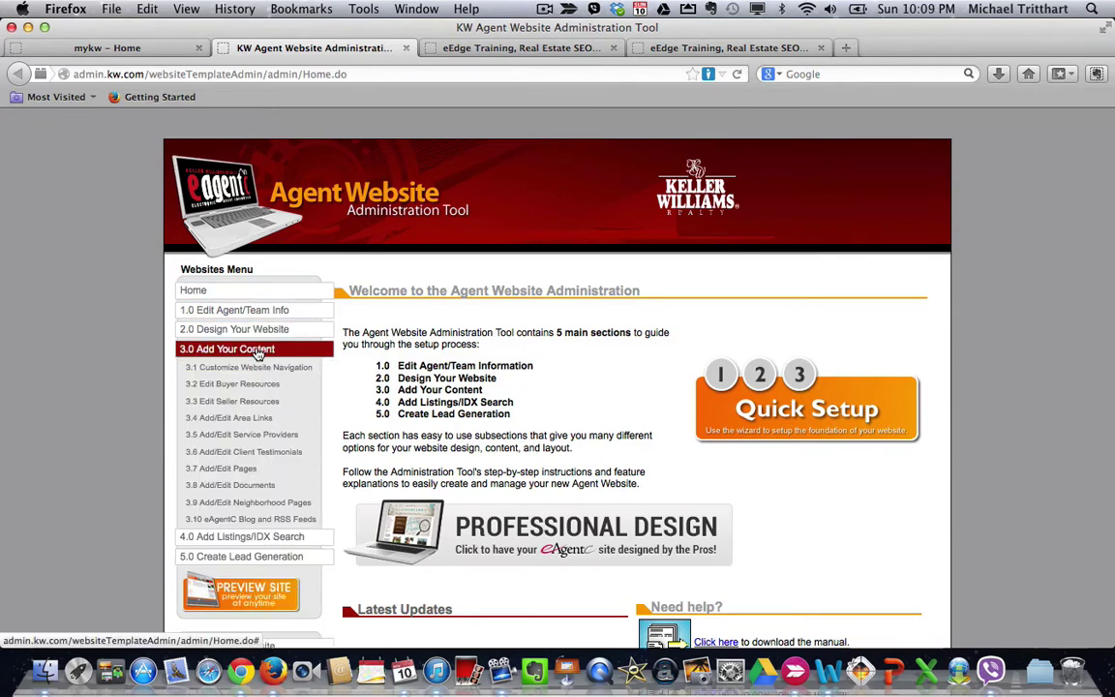
left_click(239, 472)
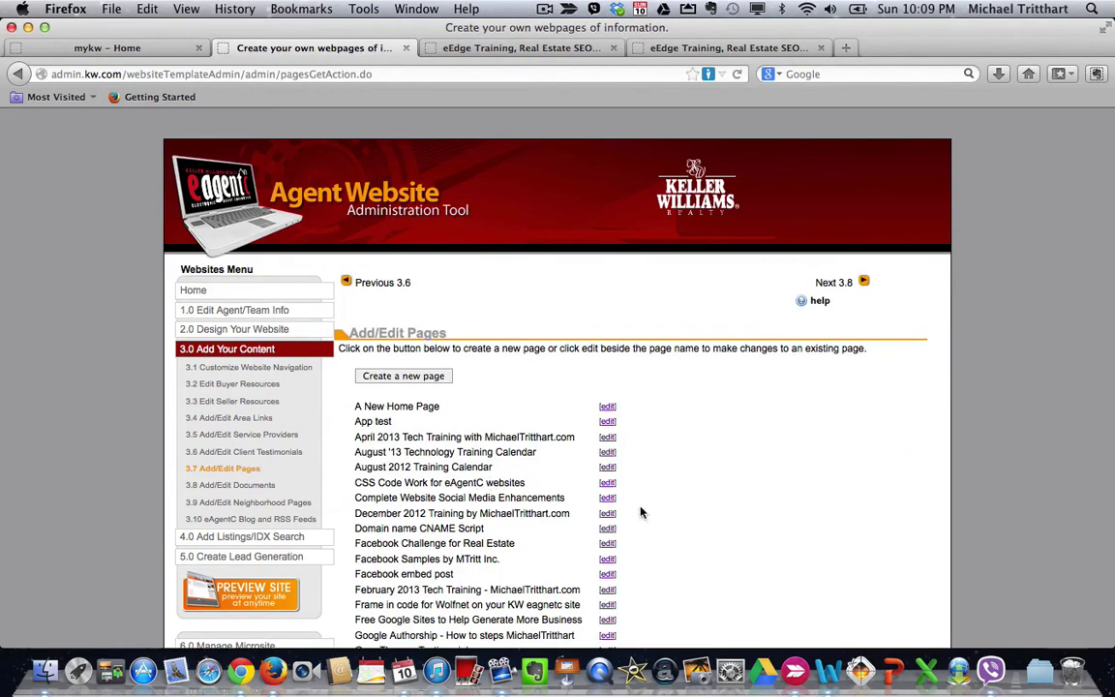
- Review the full list of existing custom pages under Add/Edit Pages
scroll(734, 532, "down", 1)
scroll(734, 532, "down", 12)
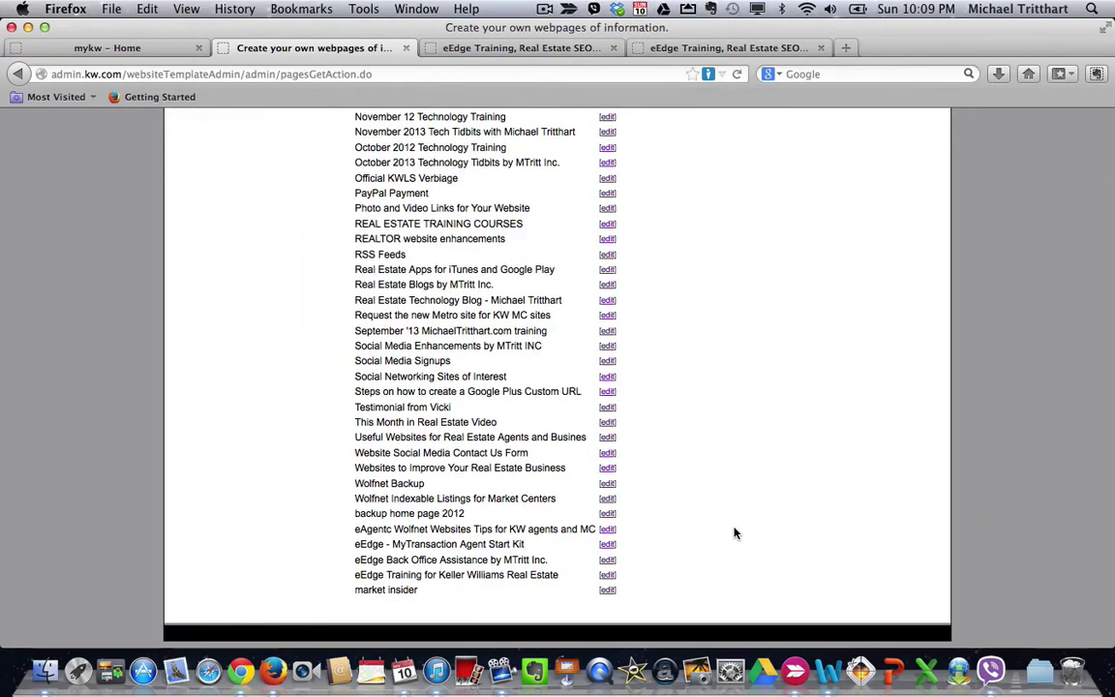
scroll(734, 532, "up", 3)
scroll(733, 532, "up", 8)
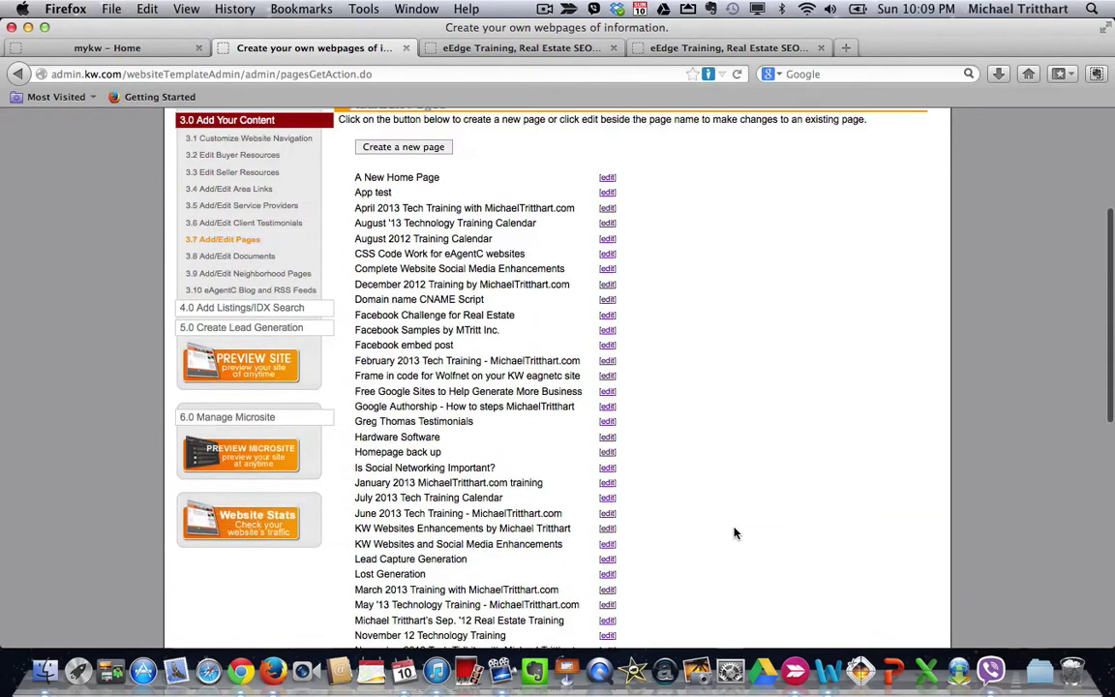
scroll(734, 533, "up", 1)
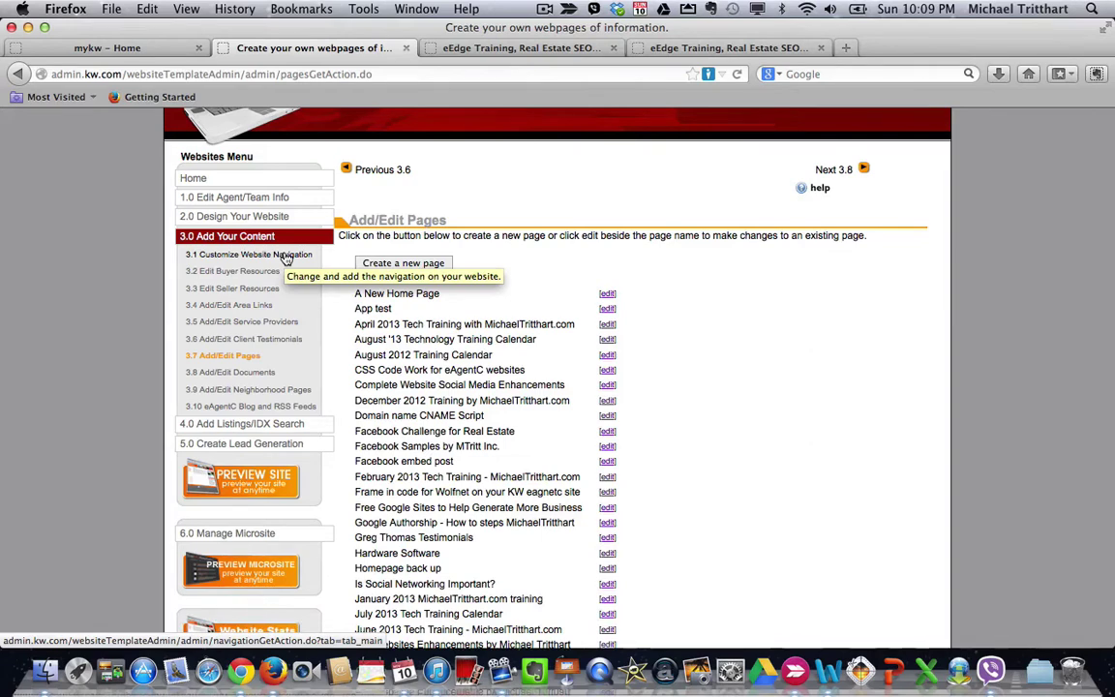
- Open 3.1 Customize Website Navigation and review the main navigation options and their locations
left_click(287, 257)
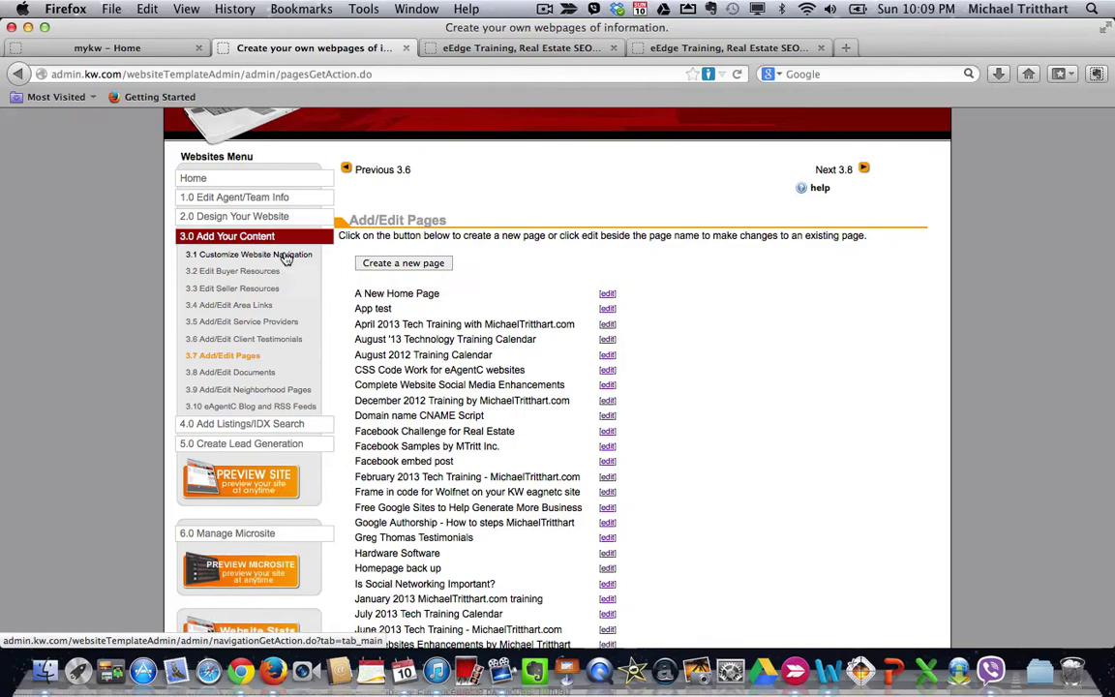
scroll(516, 346, "down", 10)
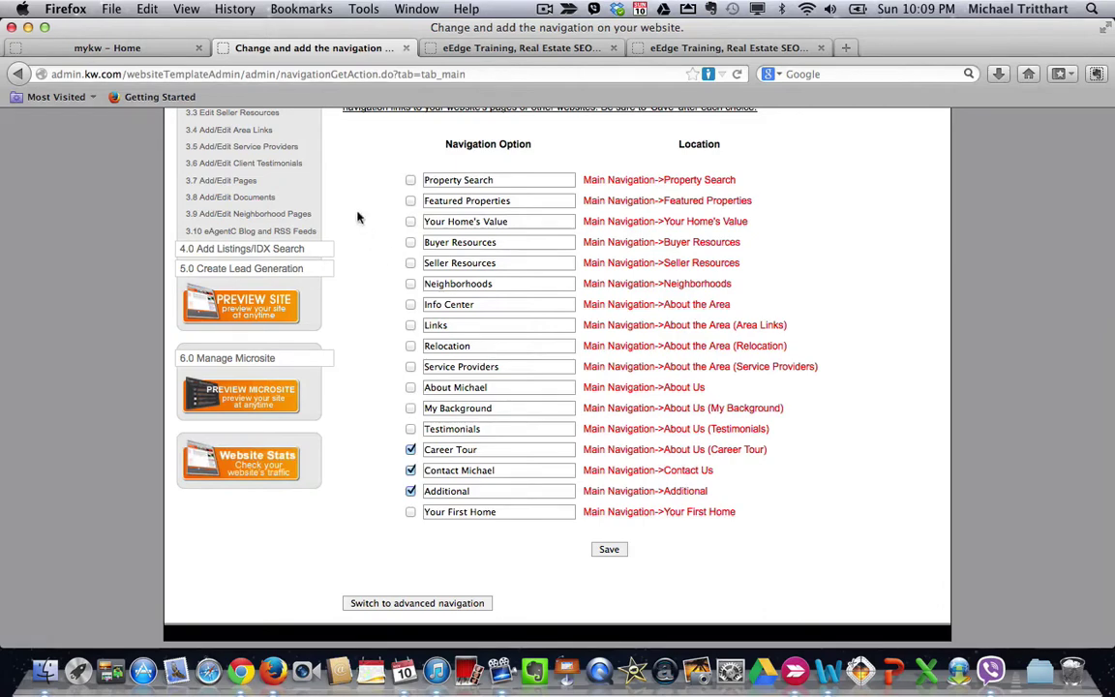
scroll(400, 180, "up", 3)
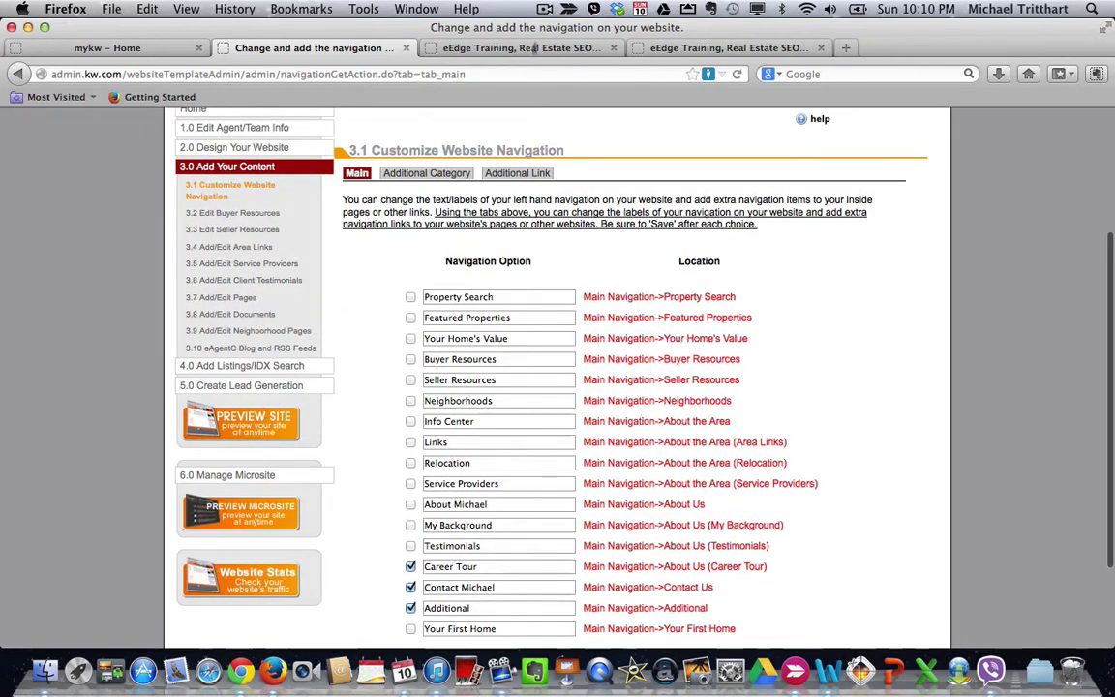
- On the yourkwagent.com version of the site, open Social Media Enhancements by MTritt INC from the Additional pages
left_click(484, 48)
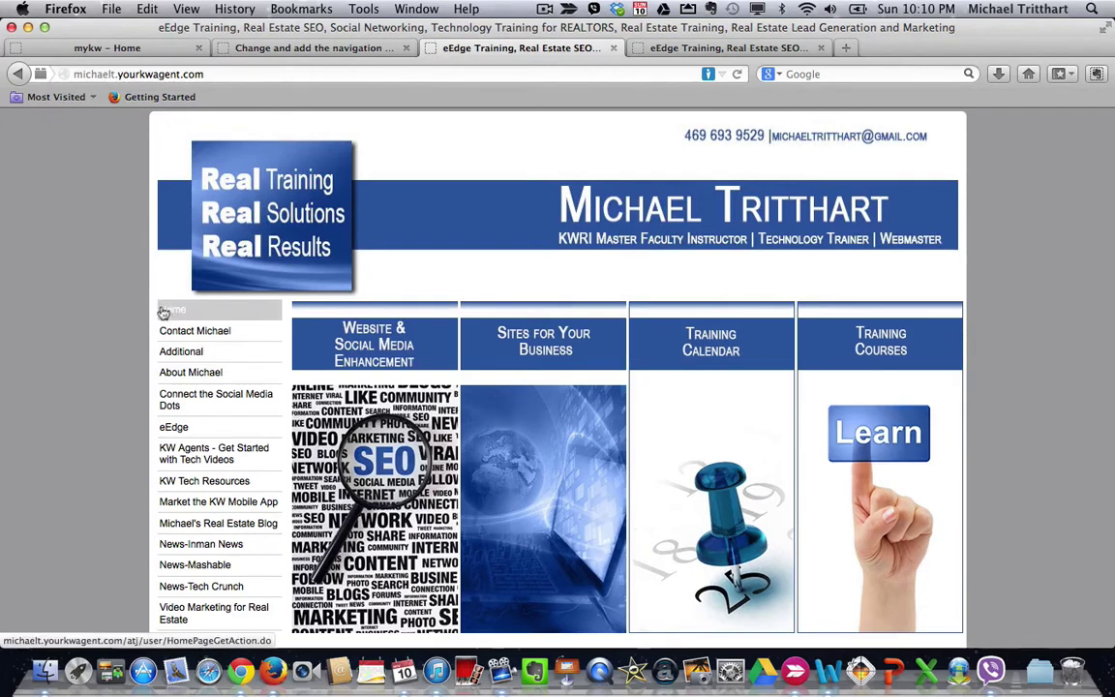
scroll(155, 302, "down", 2)
mouse_move(164, 277)
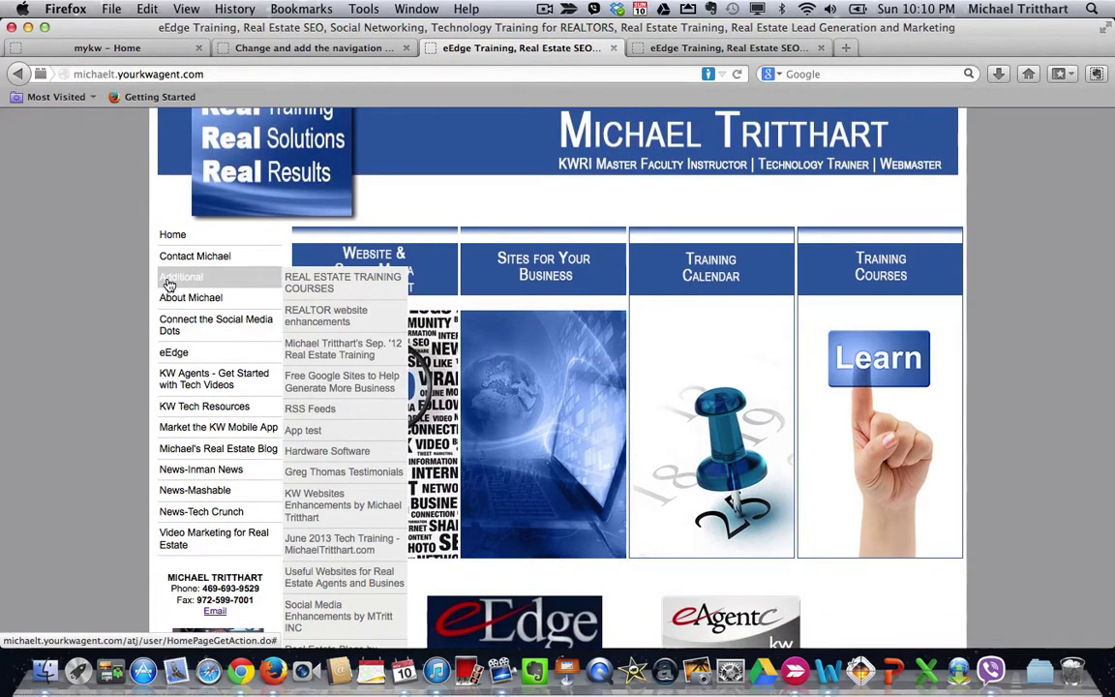
scroll(322, 296, "down", 7)
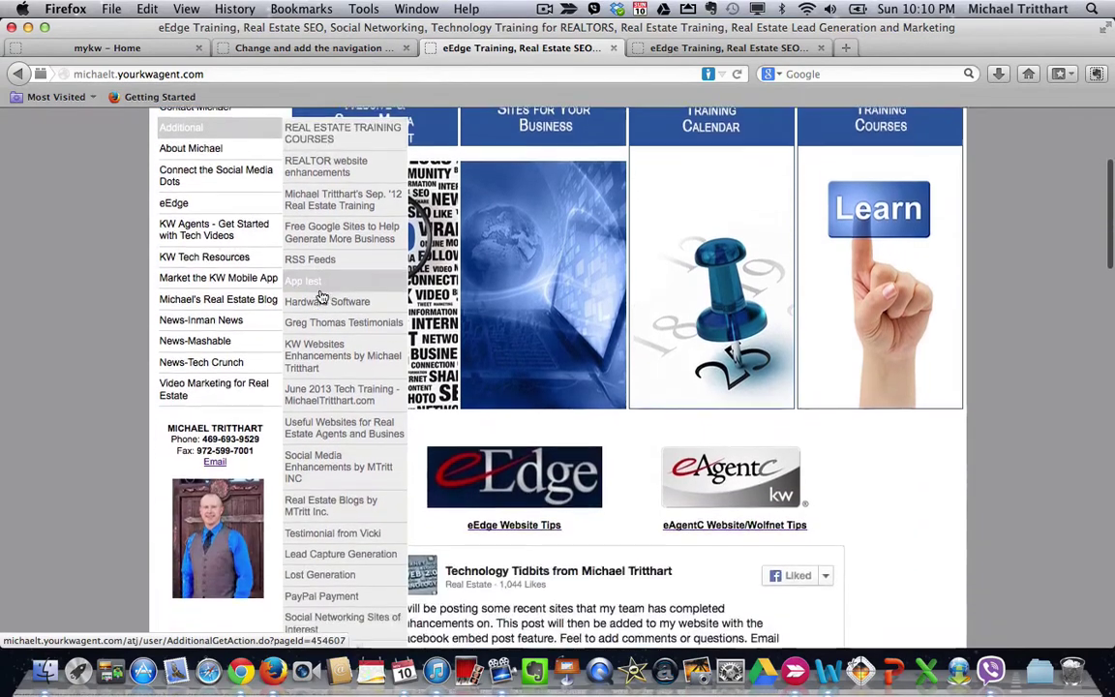
scroll(322, 296, "up", 5)
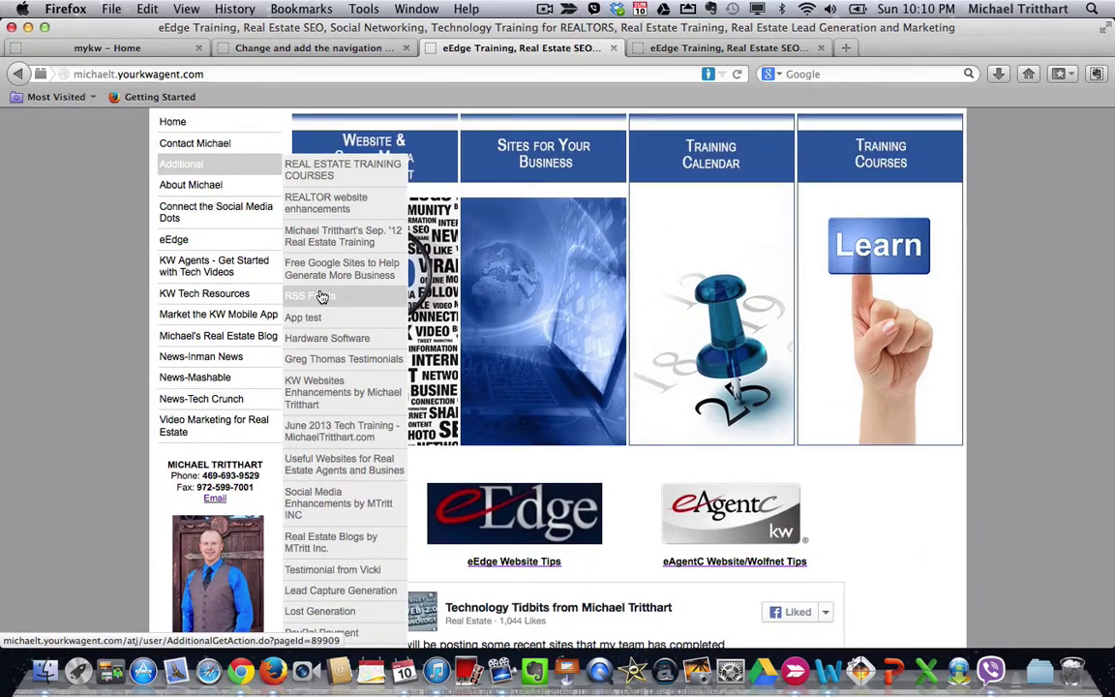
scroll(322, 296, "down", 4)
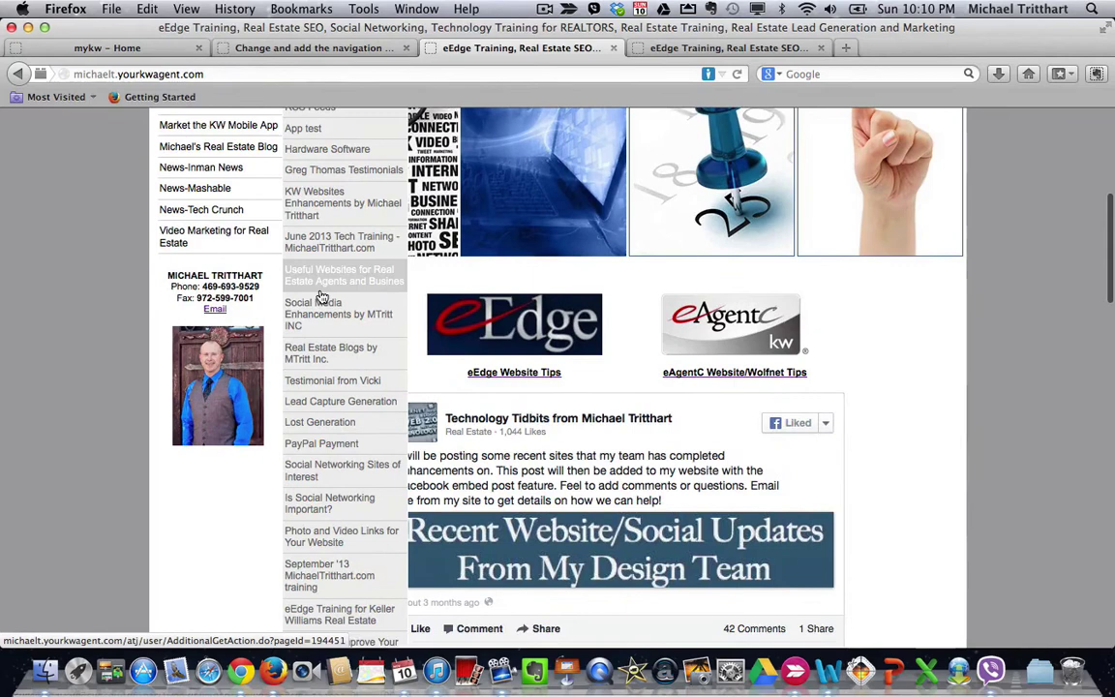
scroll(322, 297, "down", 1)
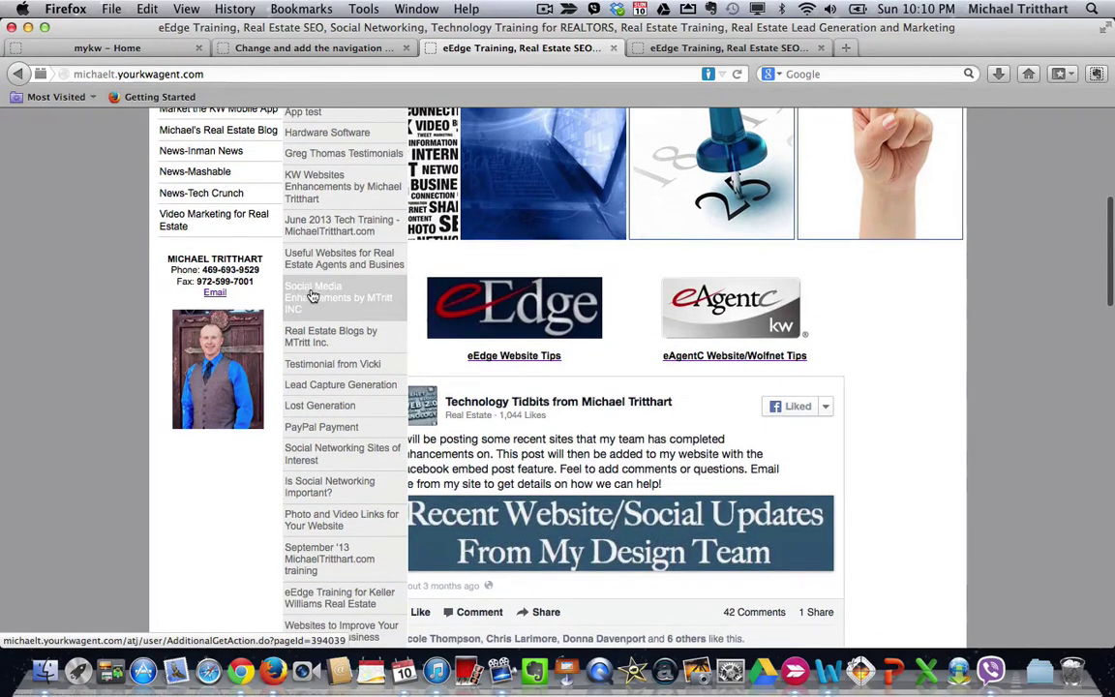
left_click(312, 297)
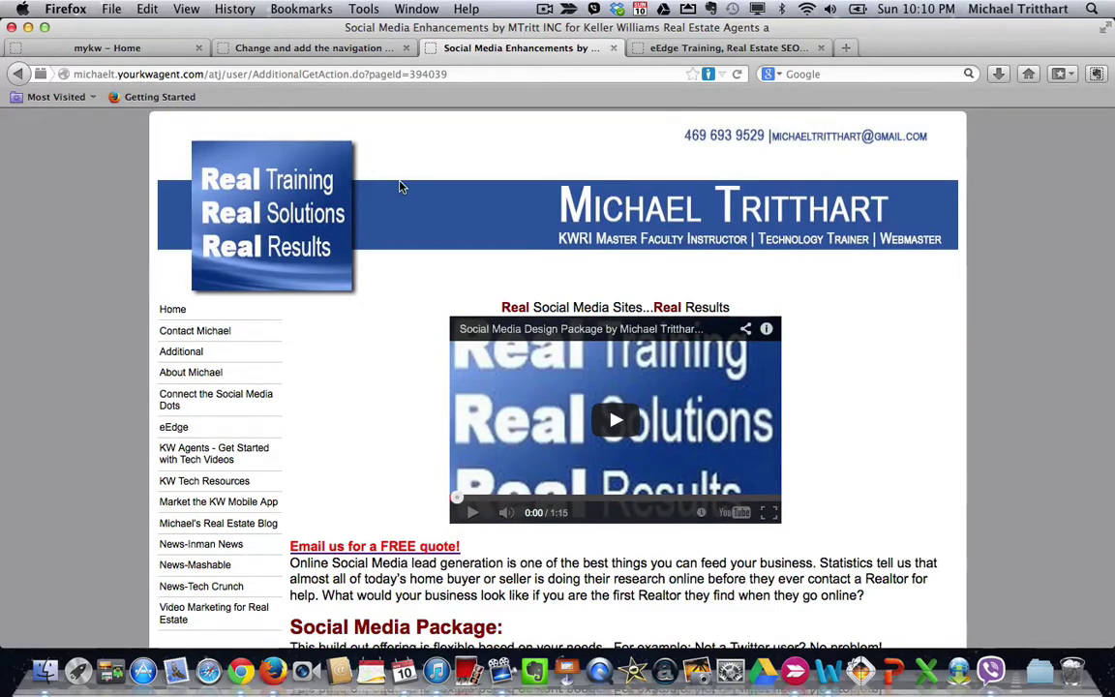
- Switch to the custom-domain version of the site and open the same Social Media Enhancements page from its Additional pages
left_click(314, 48)
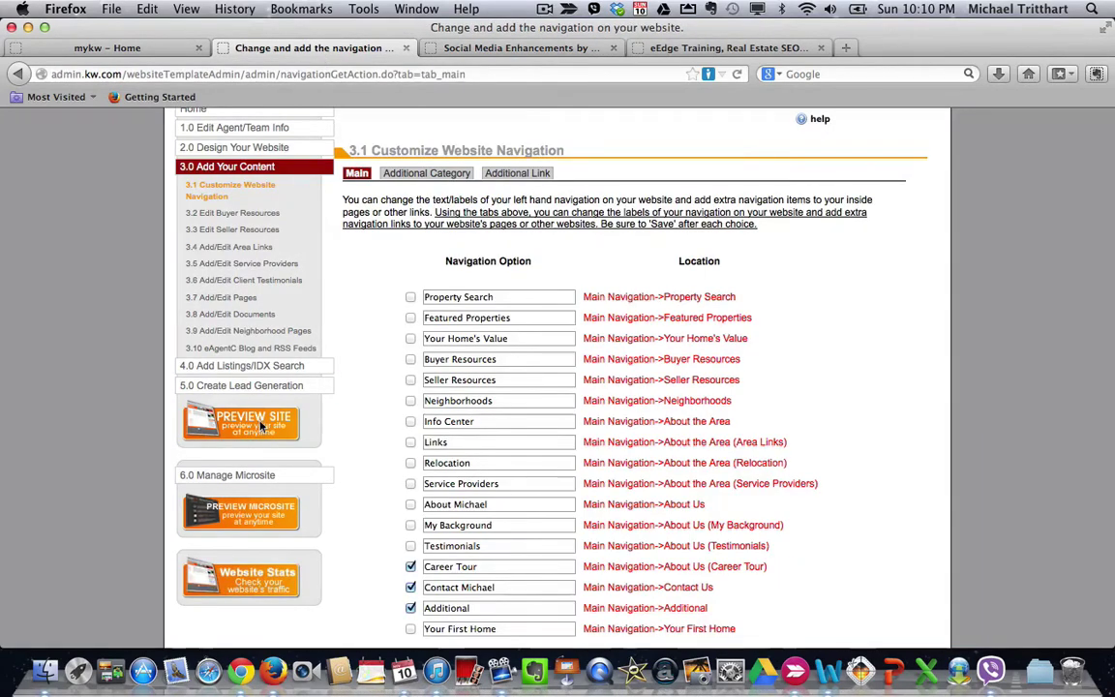
left_click(727, 48)
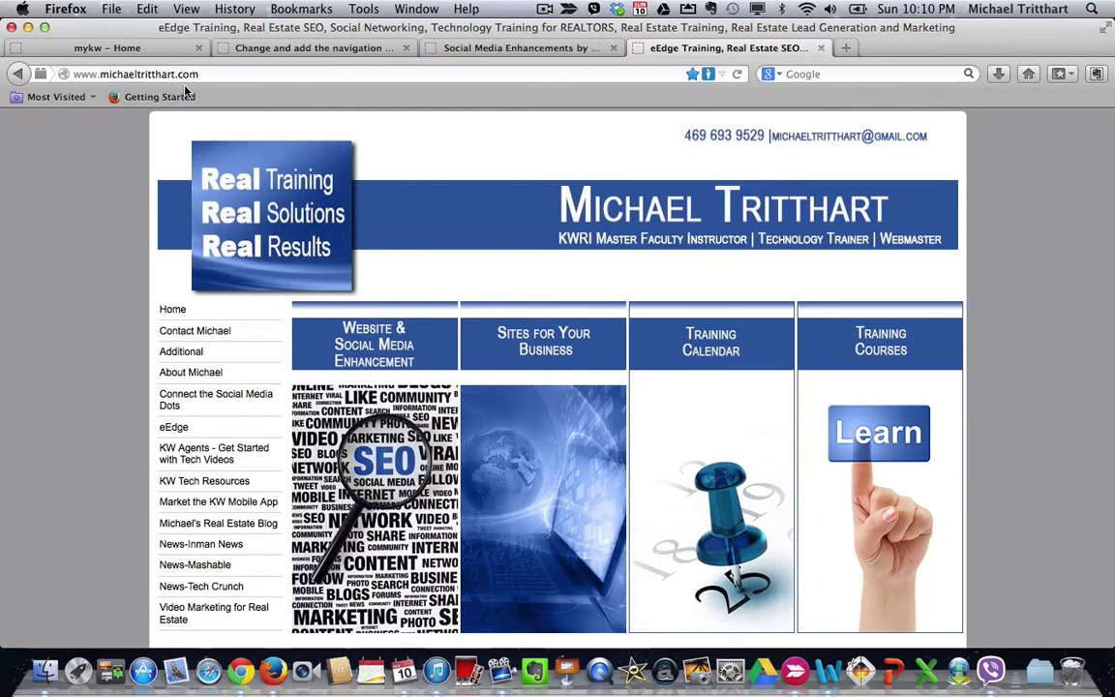
mouse_move(200, 353)
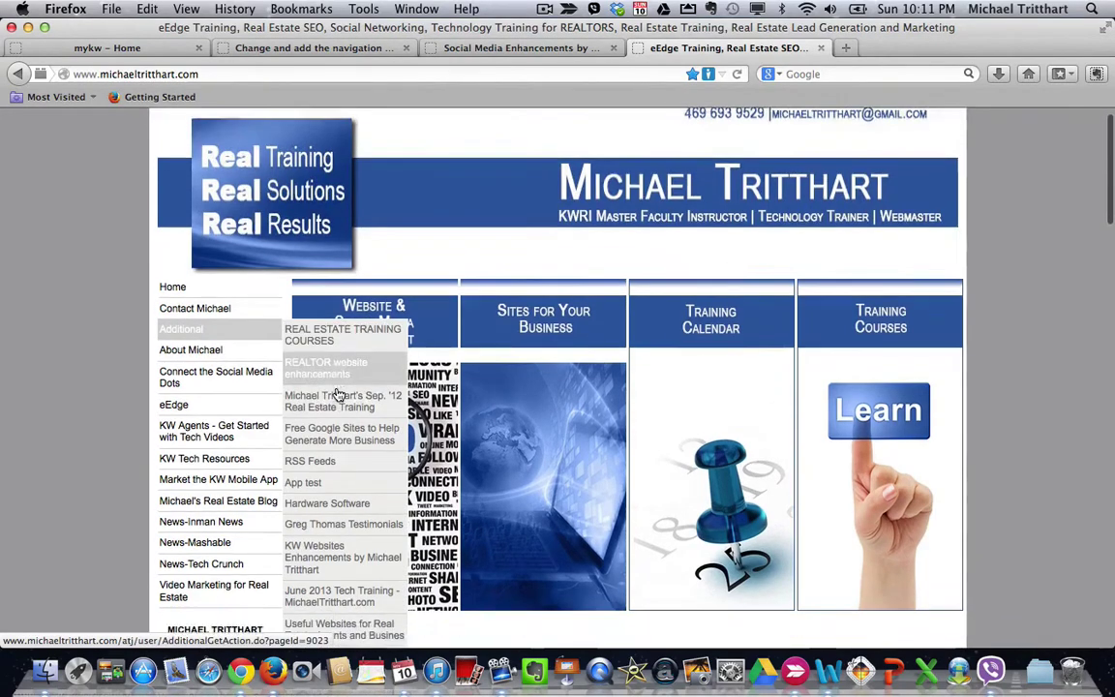
scroll(336, 396, "down", 5)
scroll(324, 391, "down", 1)
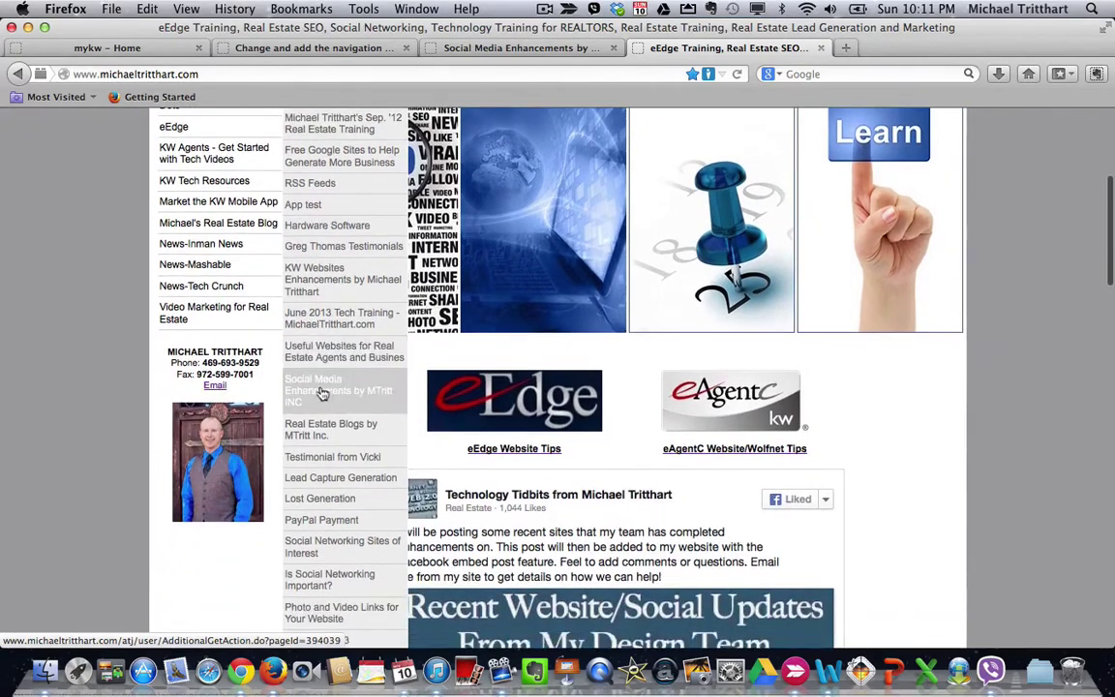
left_click(321, 388)
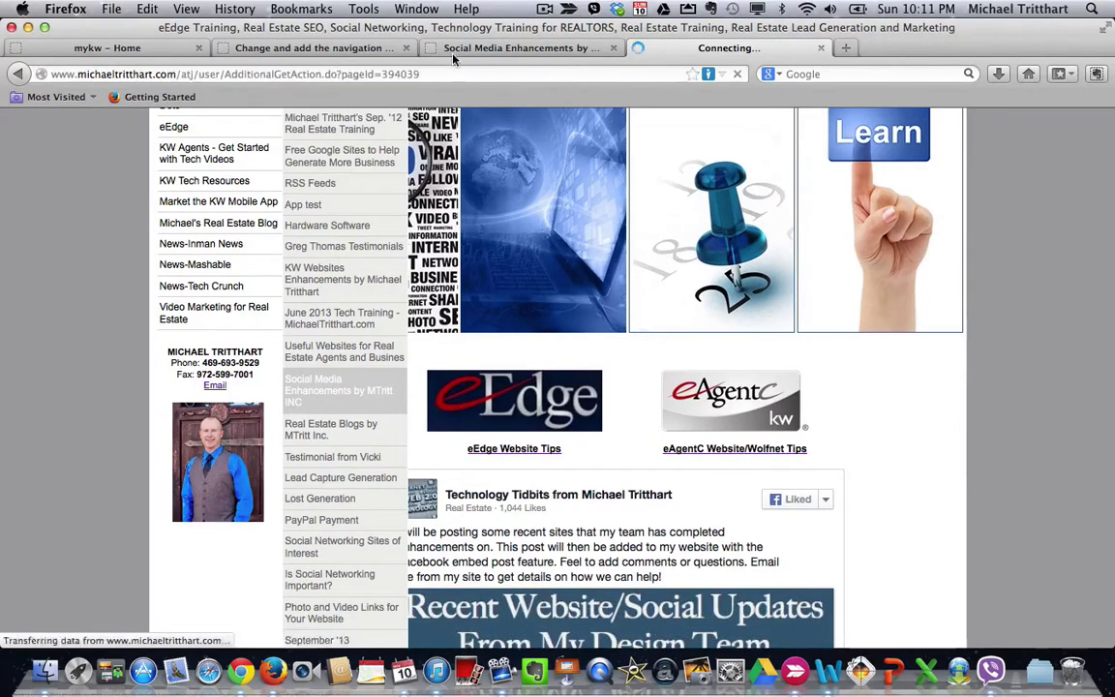
- Compare the page's address on both domains and open Website & Social Media Enhancement from the custom-domain home page
left_click(406, 47)
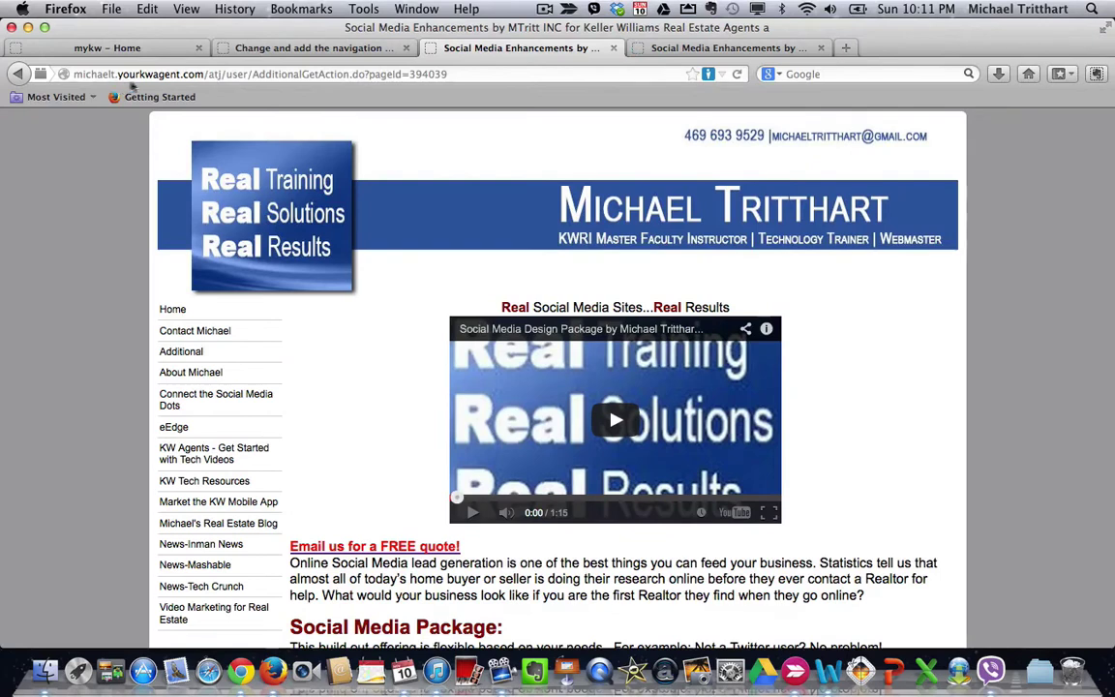
left_click(690, 44)
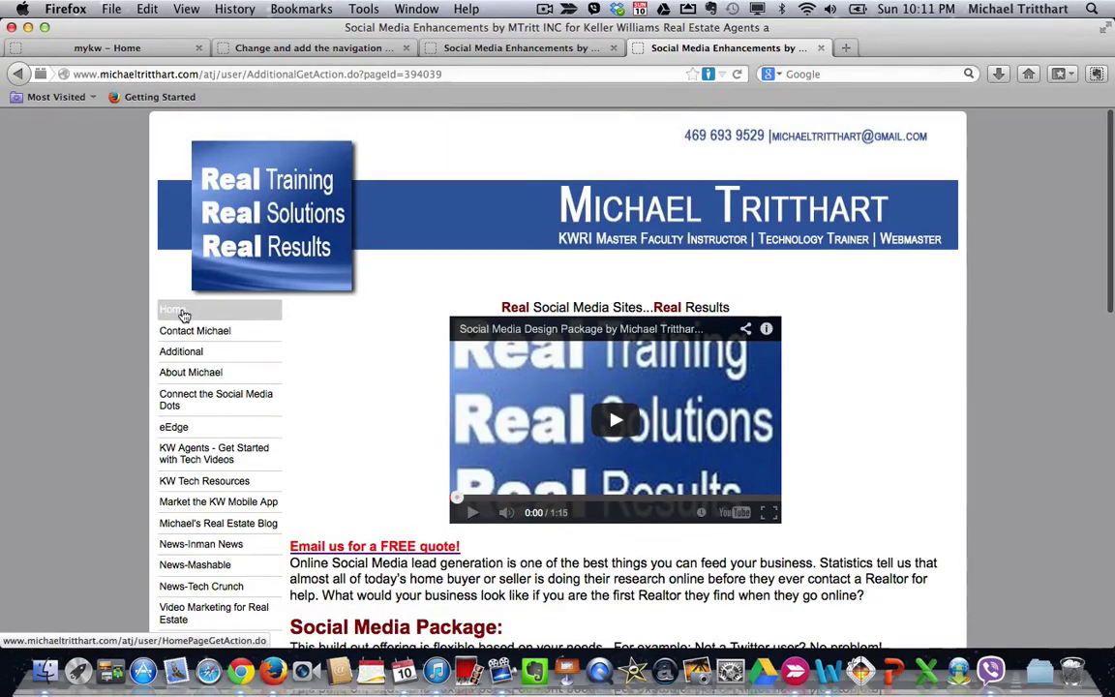
left_click(183, 314)
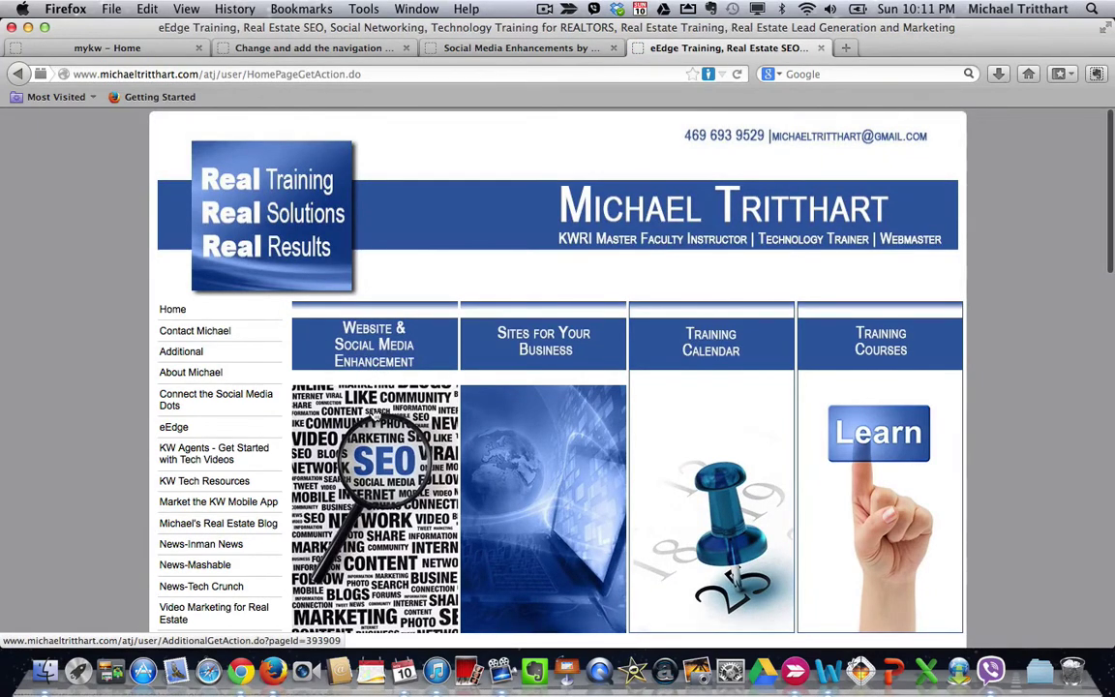
left_click(370, 416)
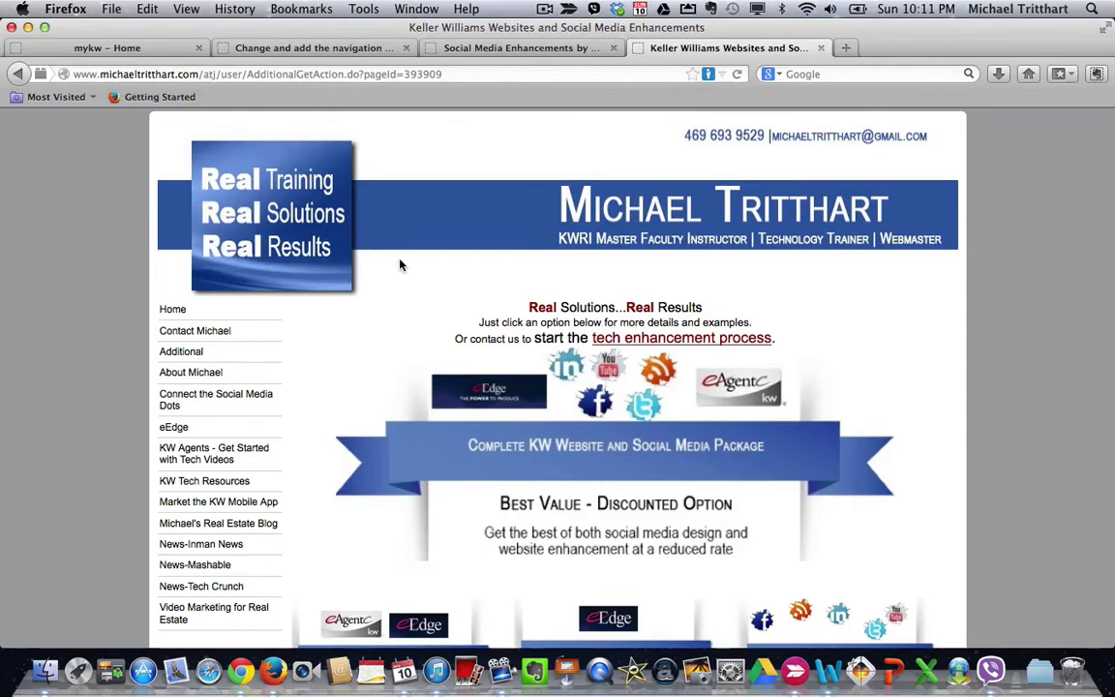
- Highlight the domain part of the page address on the yourkwagent.com site and on the custom-domain site for comparison
left_click(538, 50)
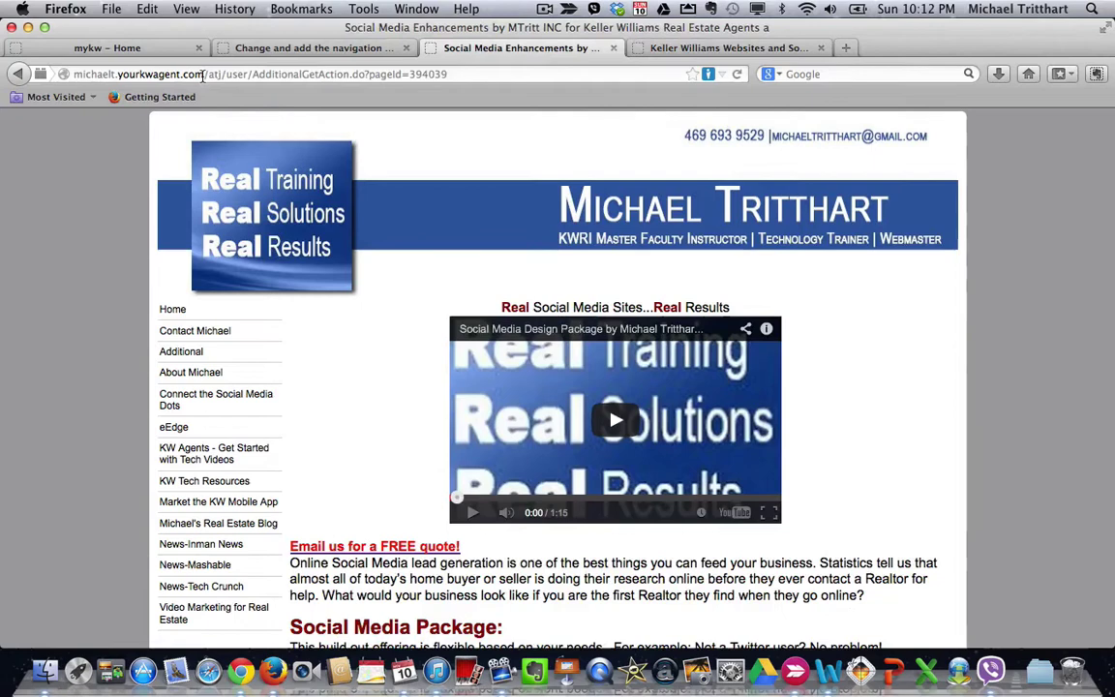
left_click(202, 76)
left_click_drag(202, 76, 64, 76)
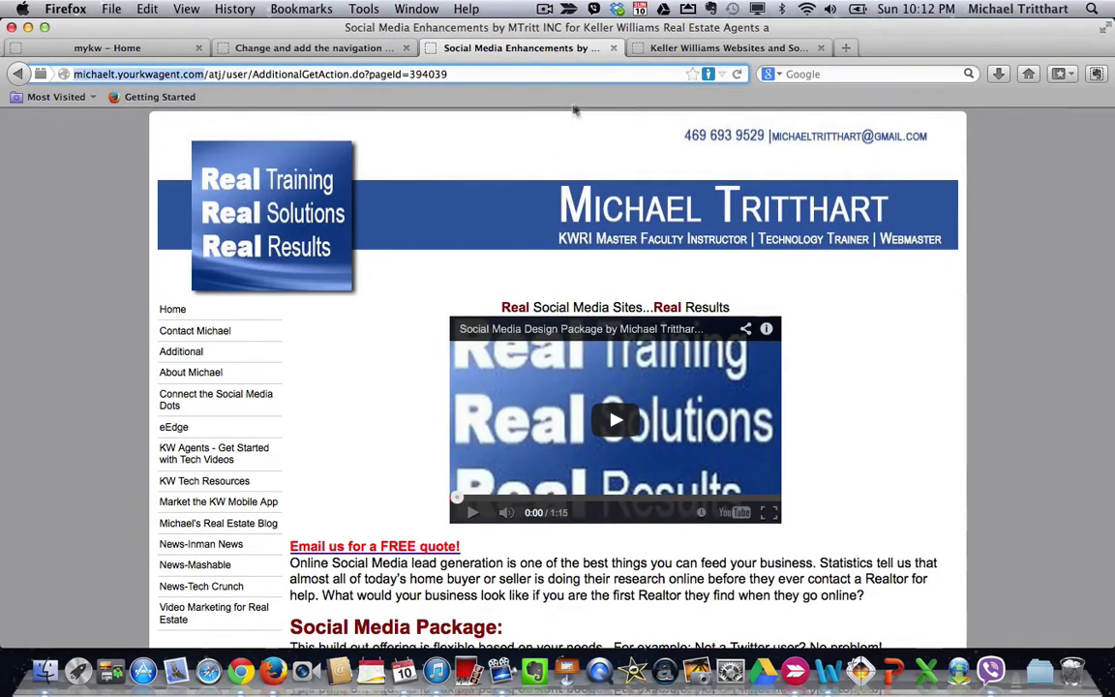
key("ctrl+Tab")
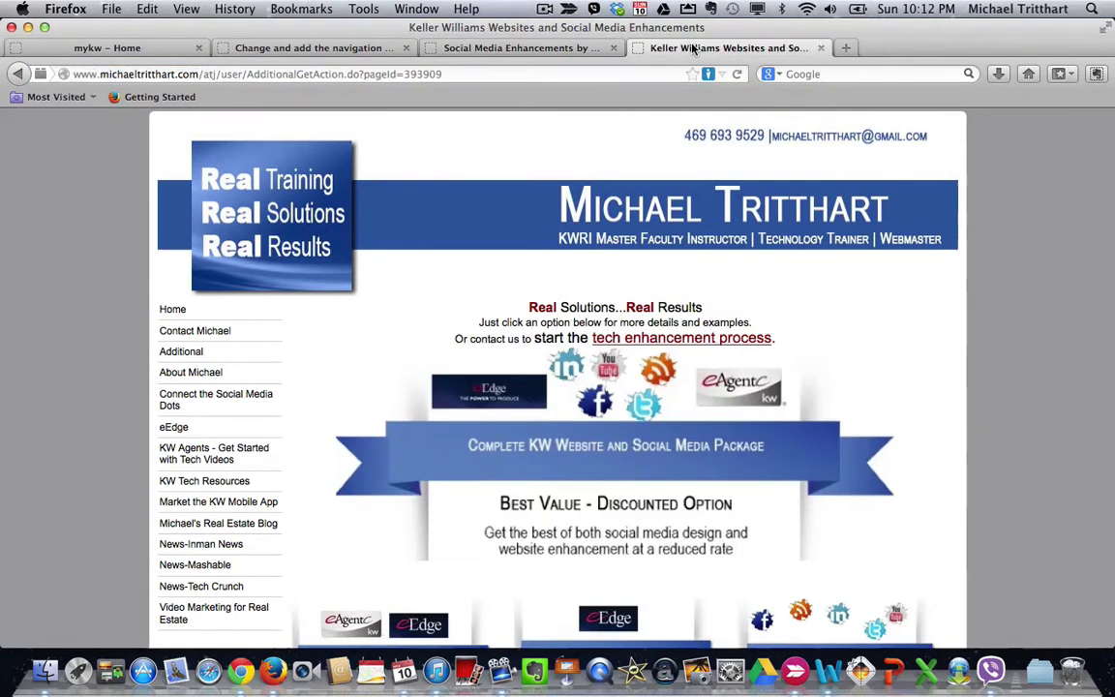
left_click(198, 74)
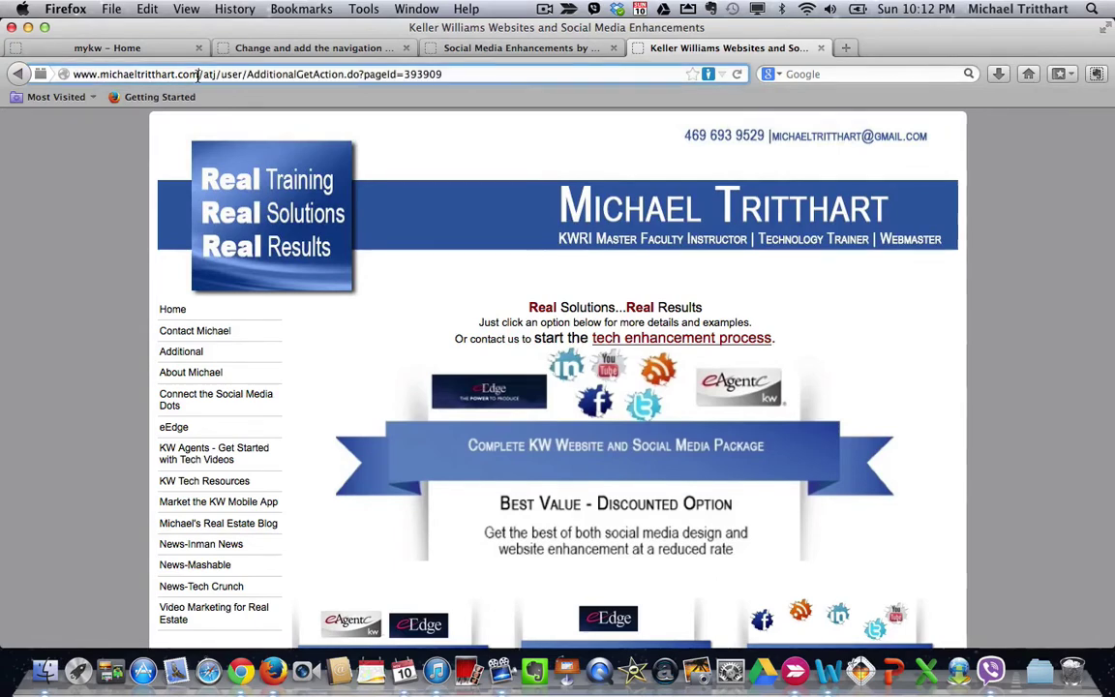
left_click_drag(124, 70, 64, 74)
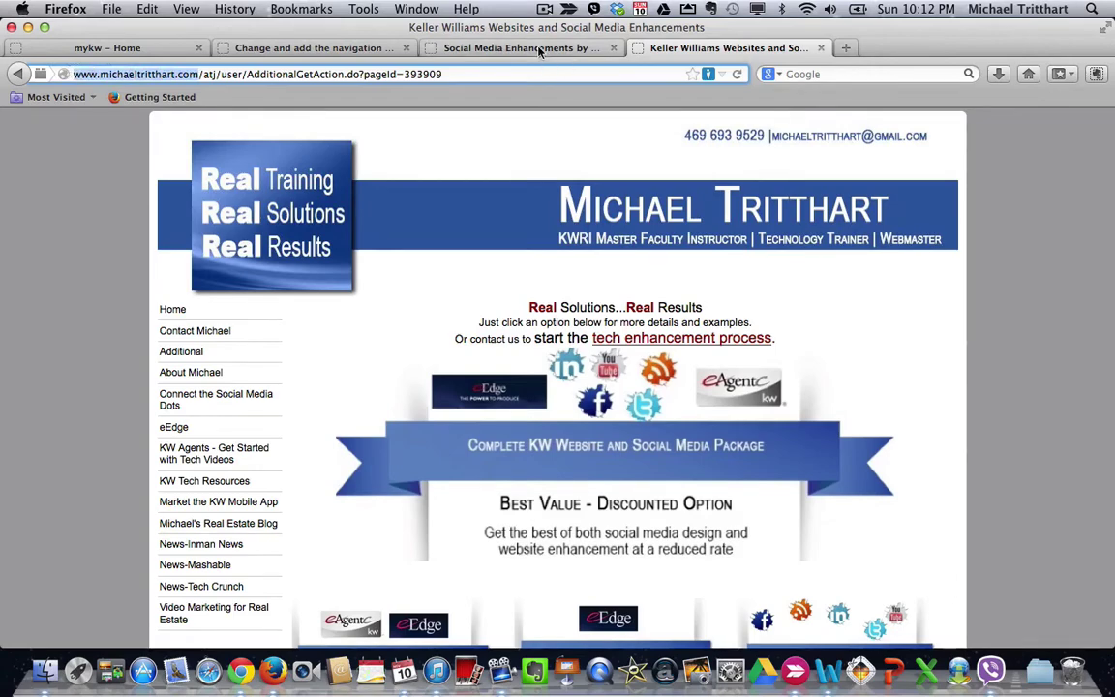
- Return to the Agent Website Administration Tool and open section 1.5 Create Home Page Message
left_click(353, 49)
scroll(229, 164, "up", 3)
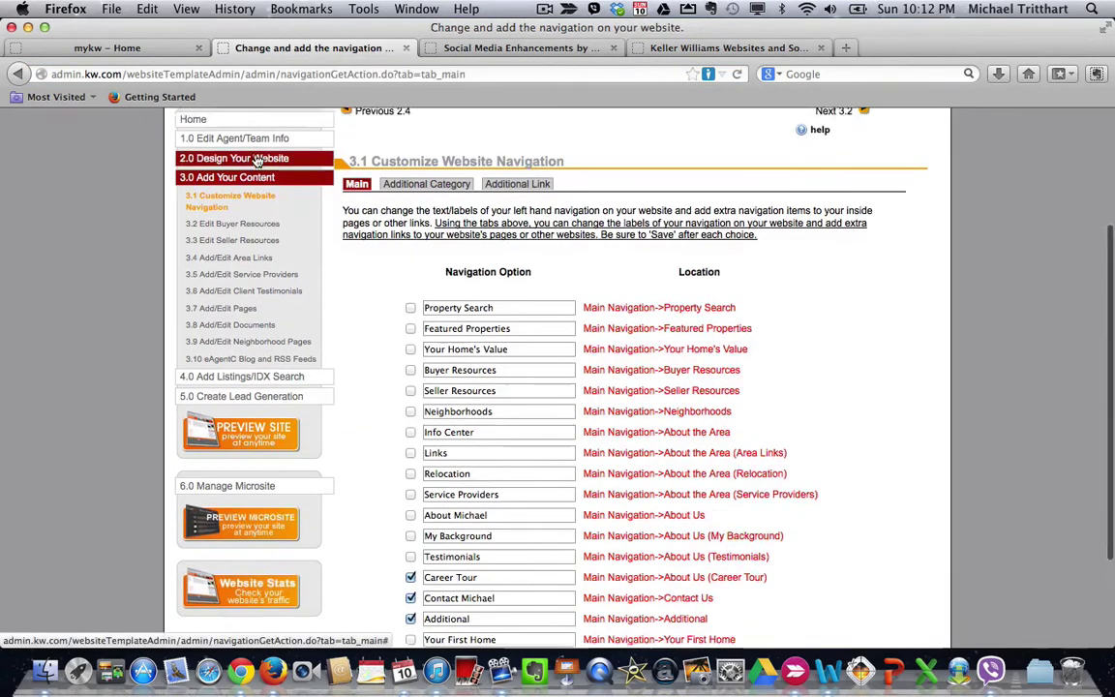
left_click(232, 261)
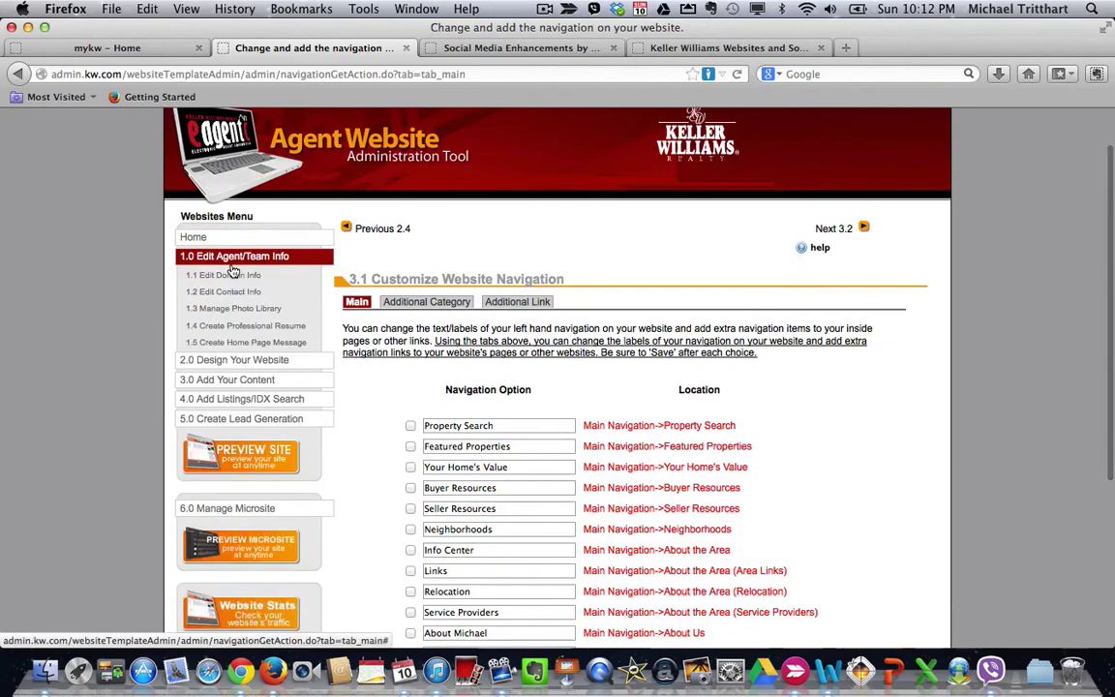
left_click(239, 344)
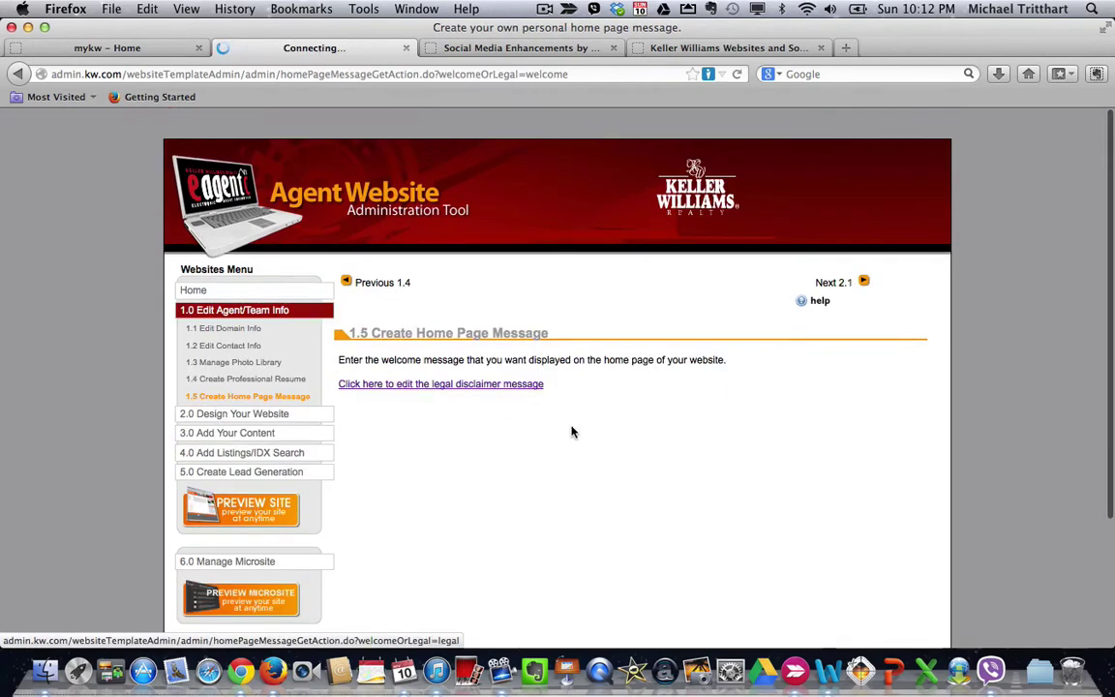
- Inspect the link on the Website & Social Media Enhancement image, highlighting the domain part of its URL, and close the link settings
scroll(570, 431, "down", 1)
left_click(436, 475)
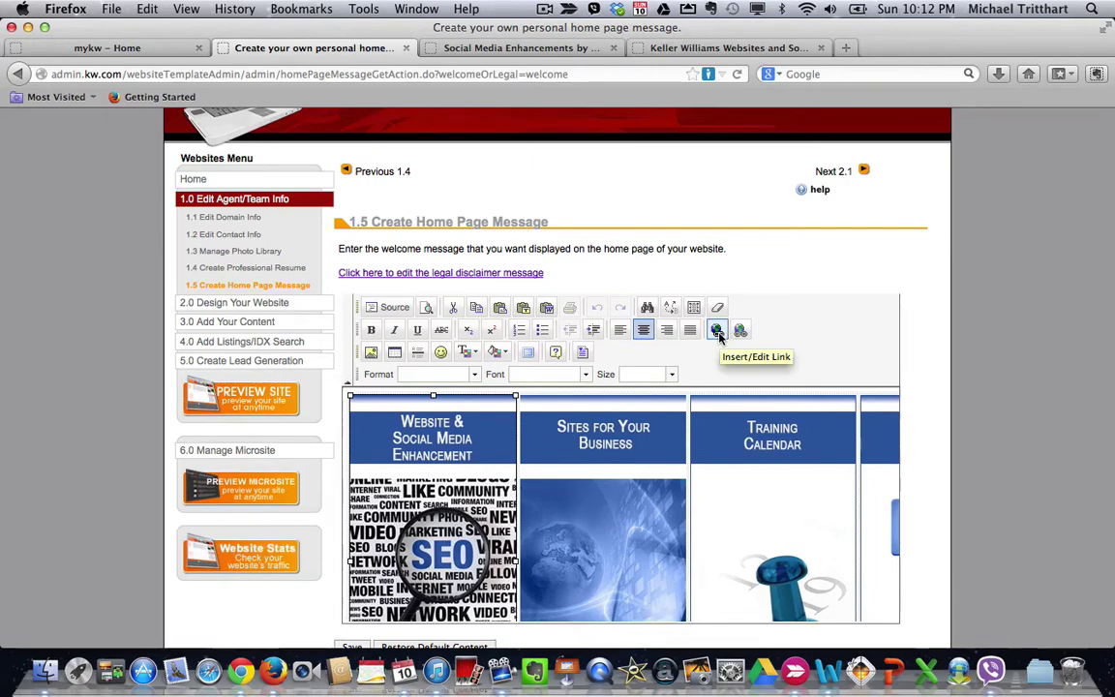
left_click(717, 331)
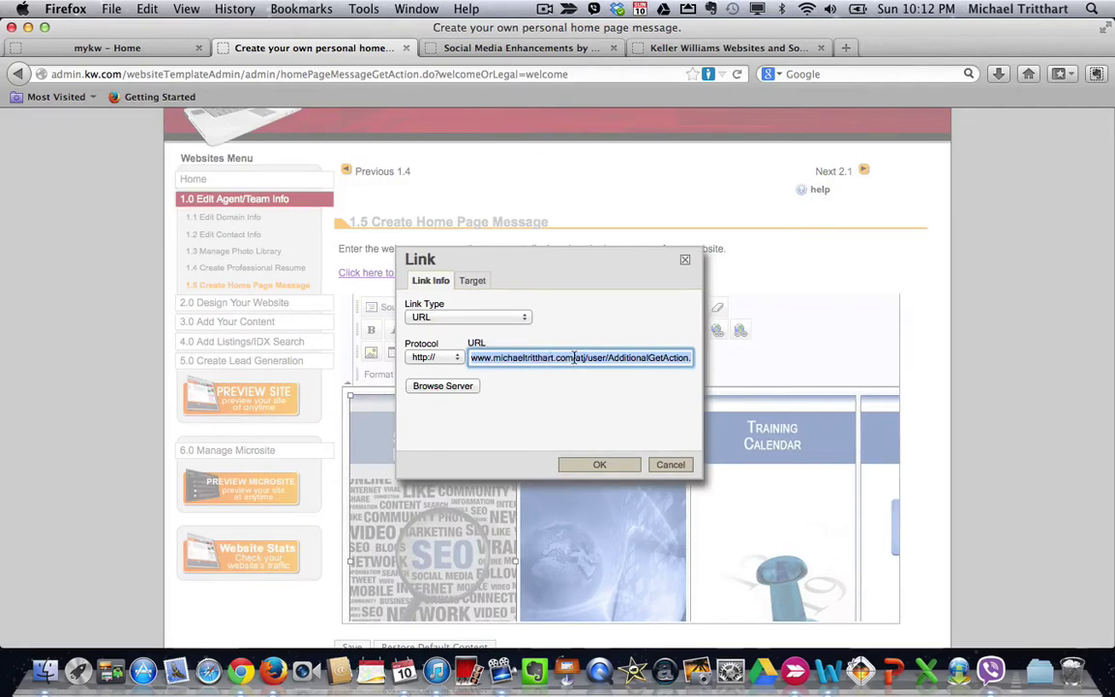
left_click_drag(572, 357, 445, 354)
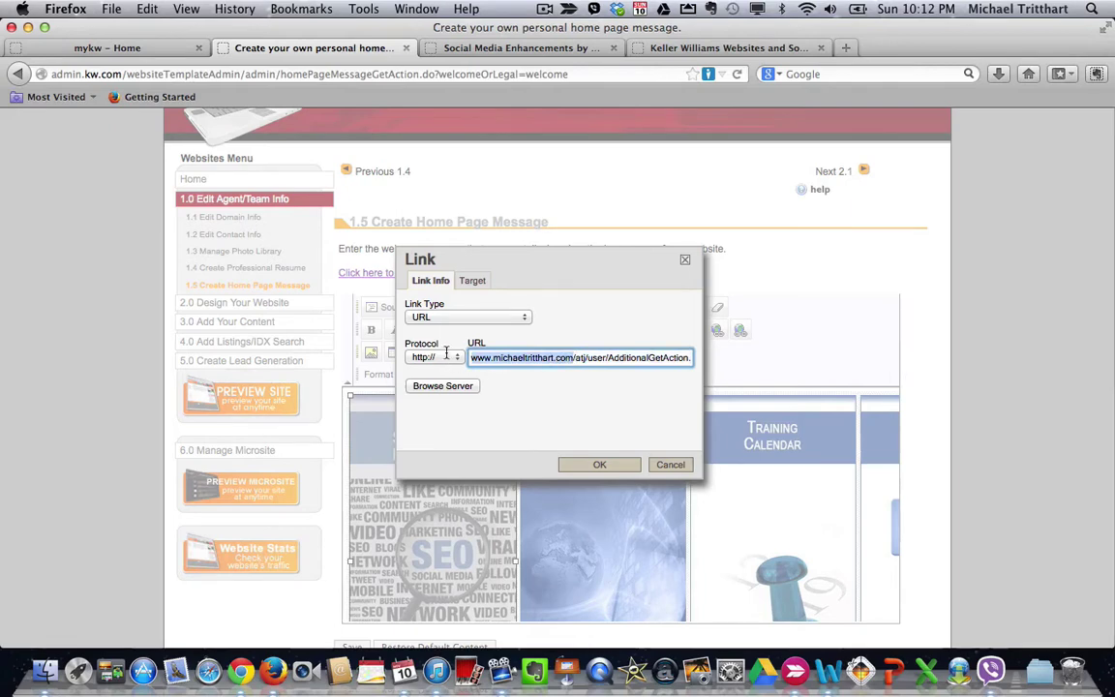
left_click(598, 464)
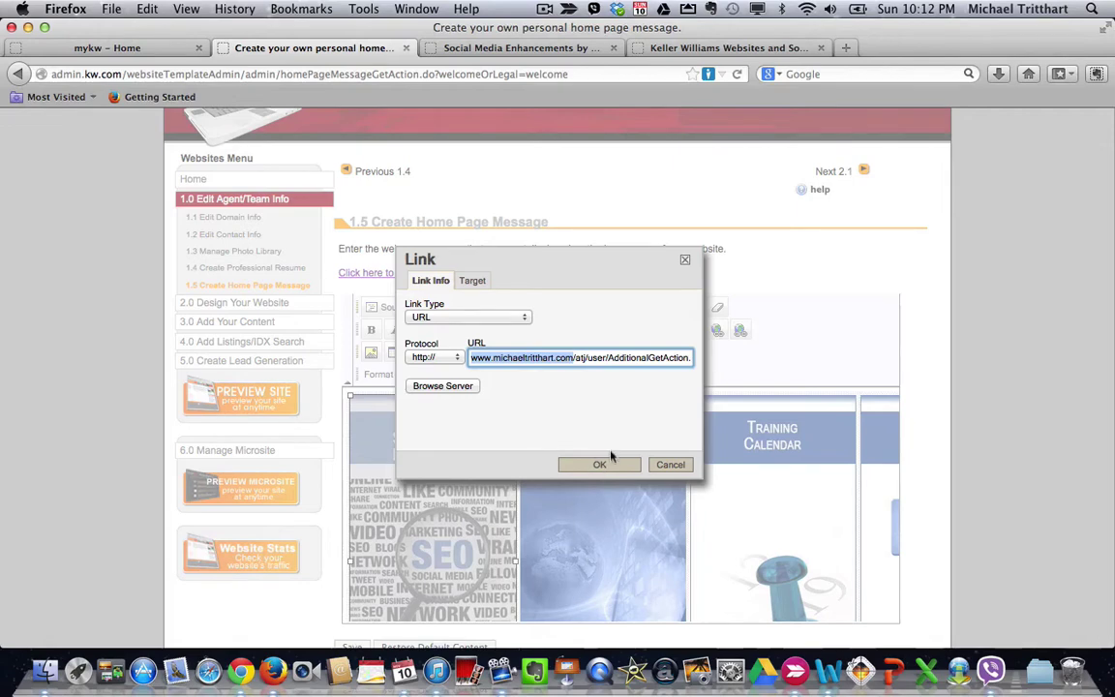
left_click(686, 263)
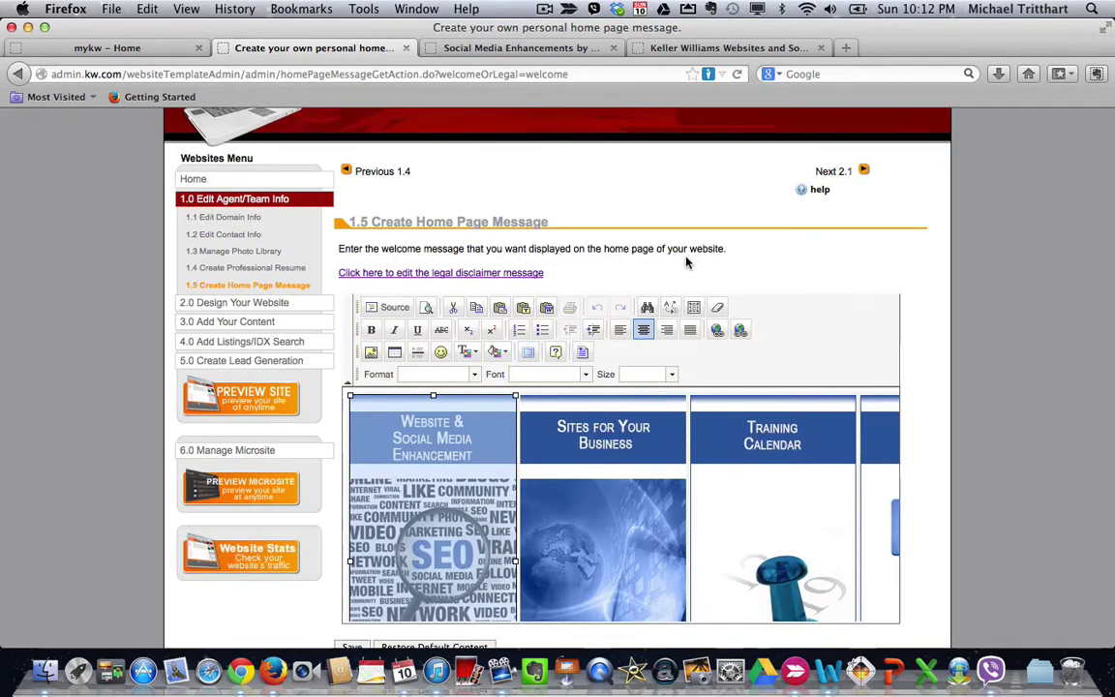
- Open the eAgentC Website/Wolfnet Tips page from the custom-domain home page and highlight the domain in its address
left_click(731, 50)
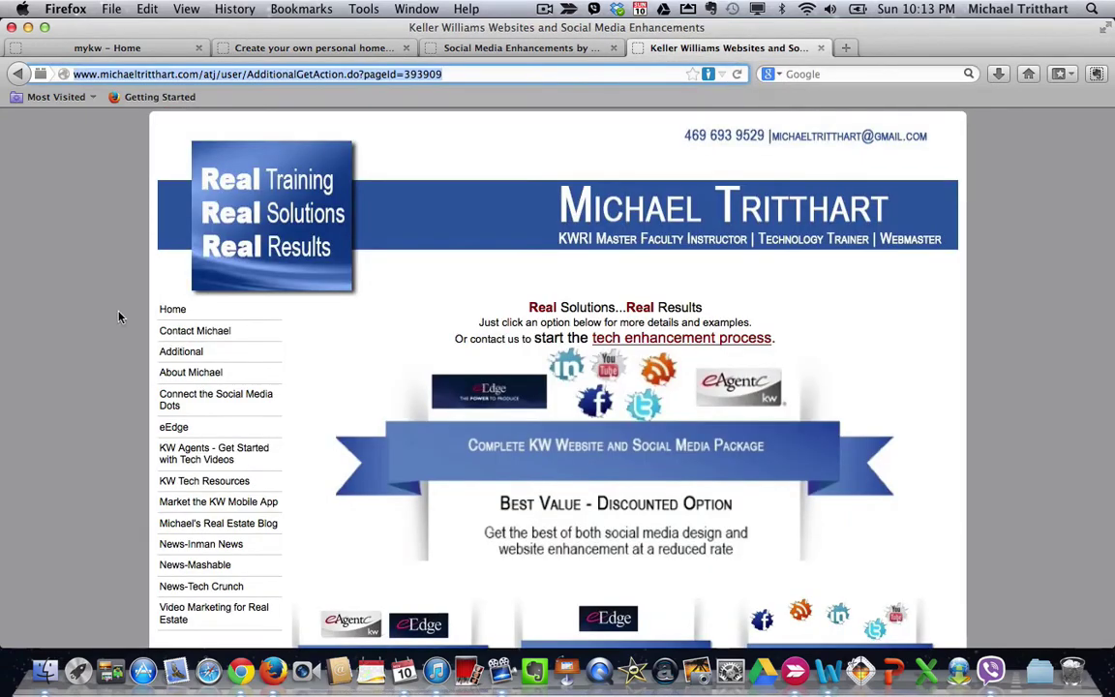
left_click(164, 311)
scroll(435, 376, "down", 5)
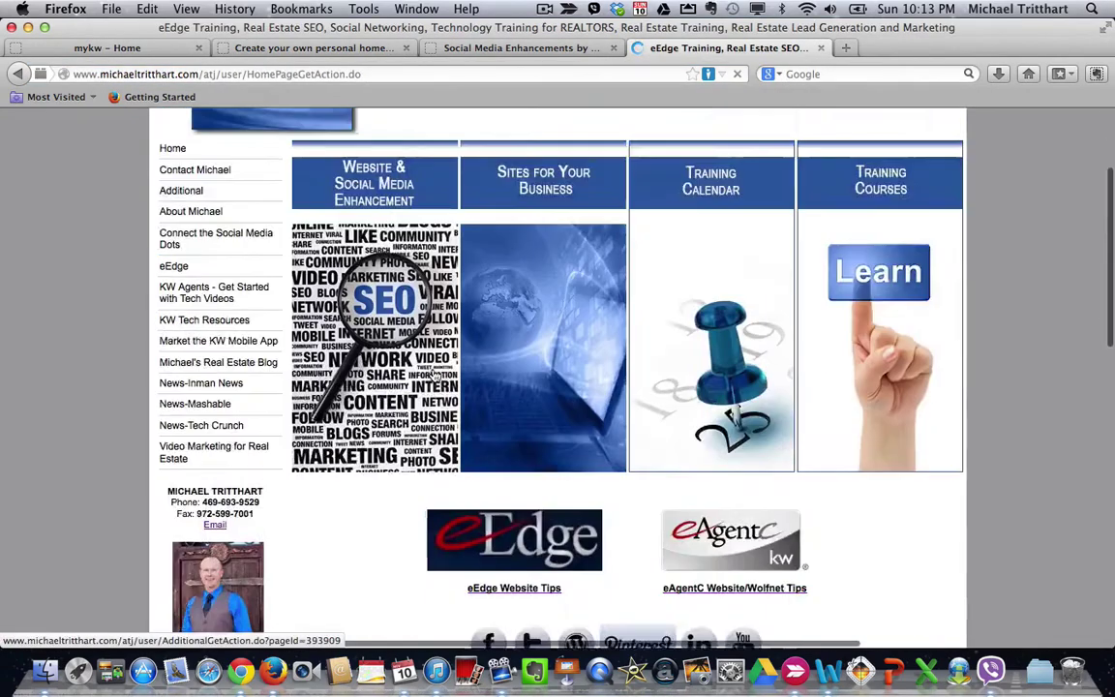
left_click(735, 411)
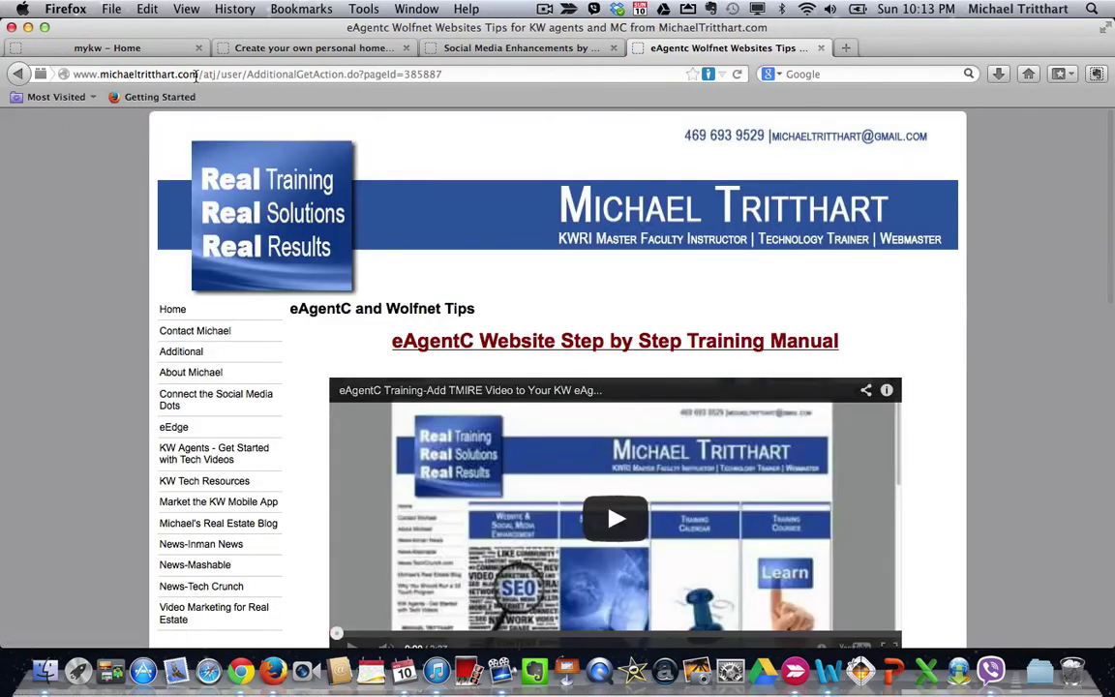
left_click_drag(198, 75, 102, 65)
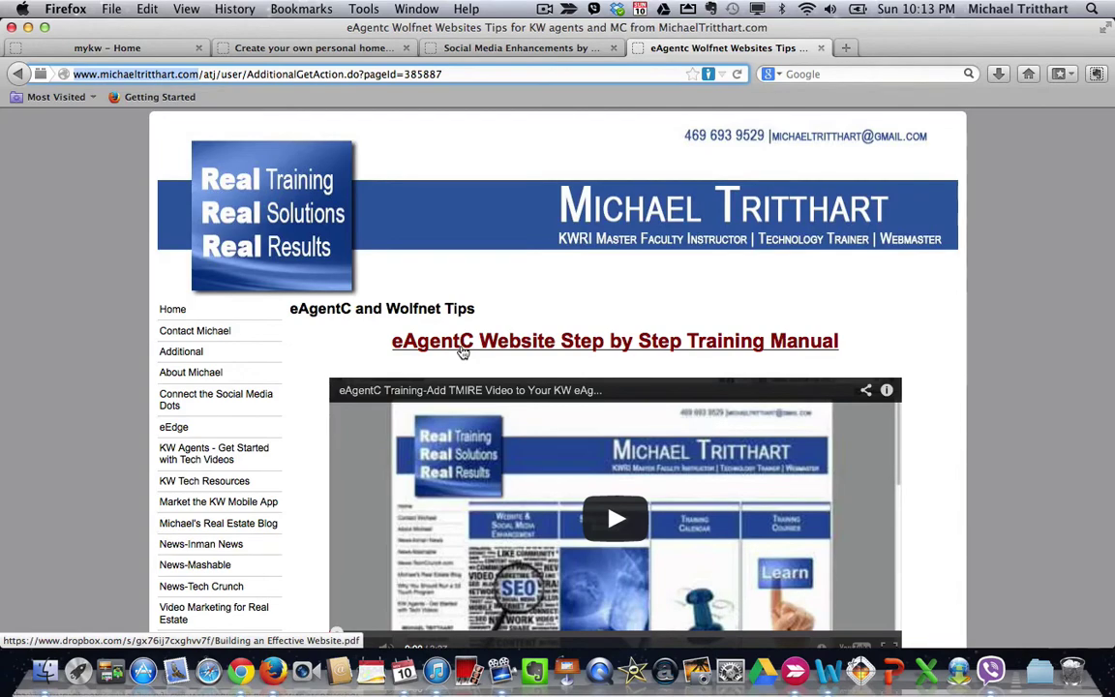
- Return to the site's home page, open Website & Social Media Enhancement and look over the package options on that page
left_click(175, 310)
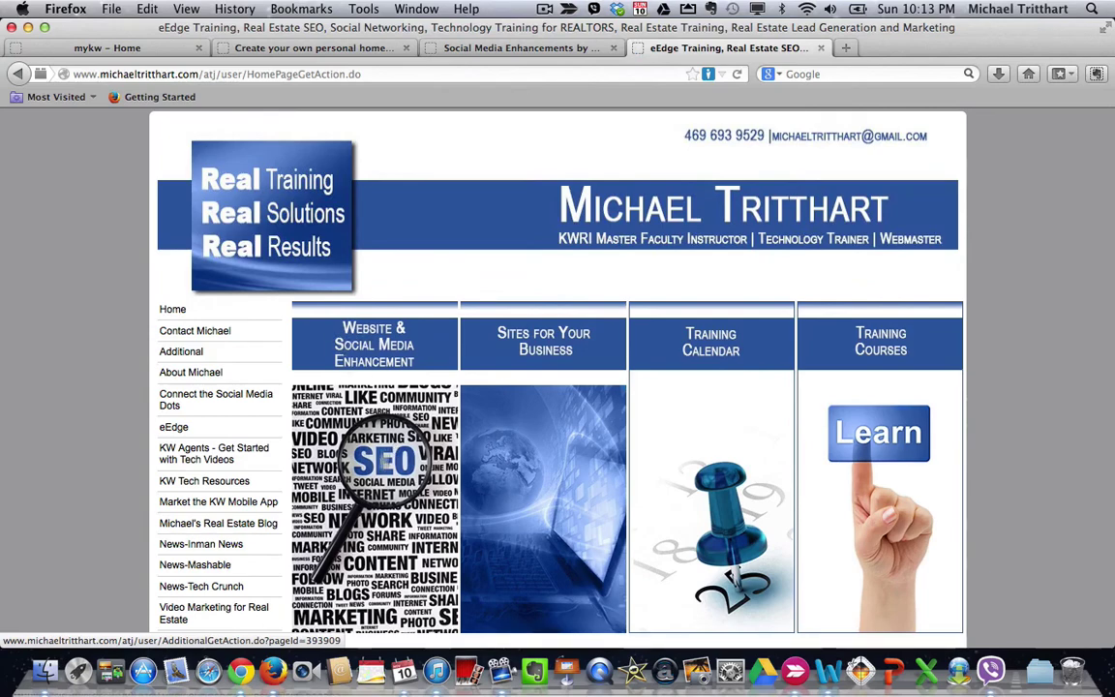
left_click(383, 423)
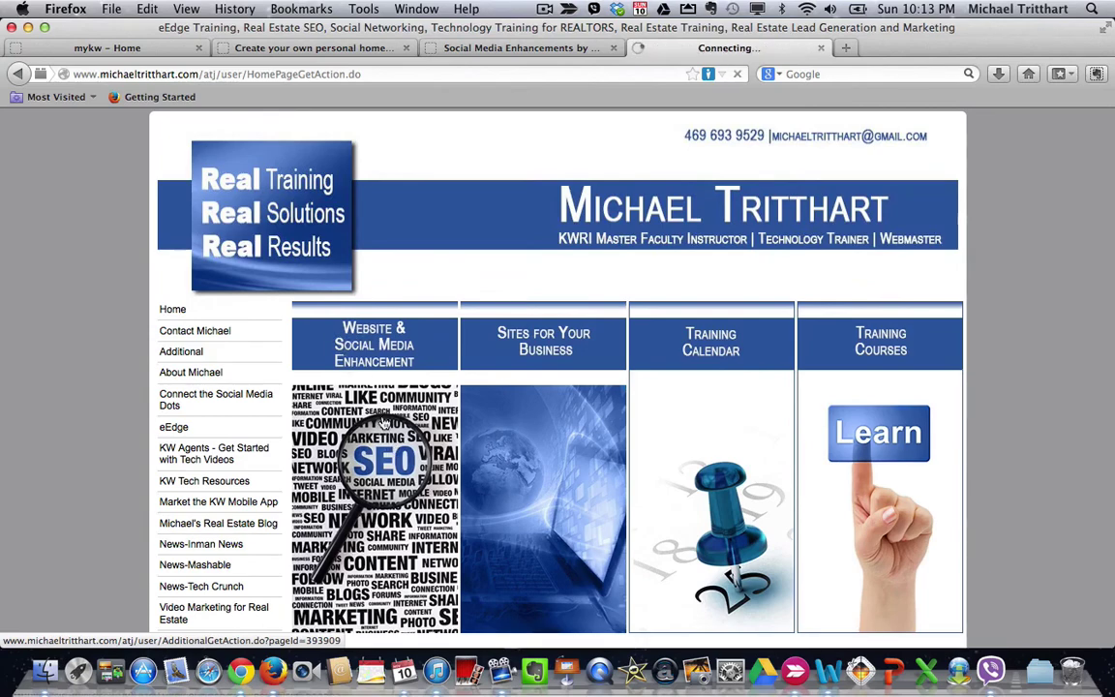
scroll(426, 423, "down", 5)
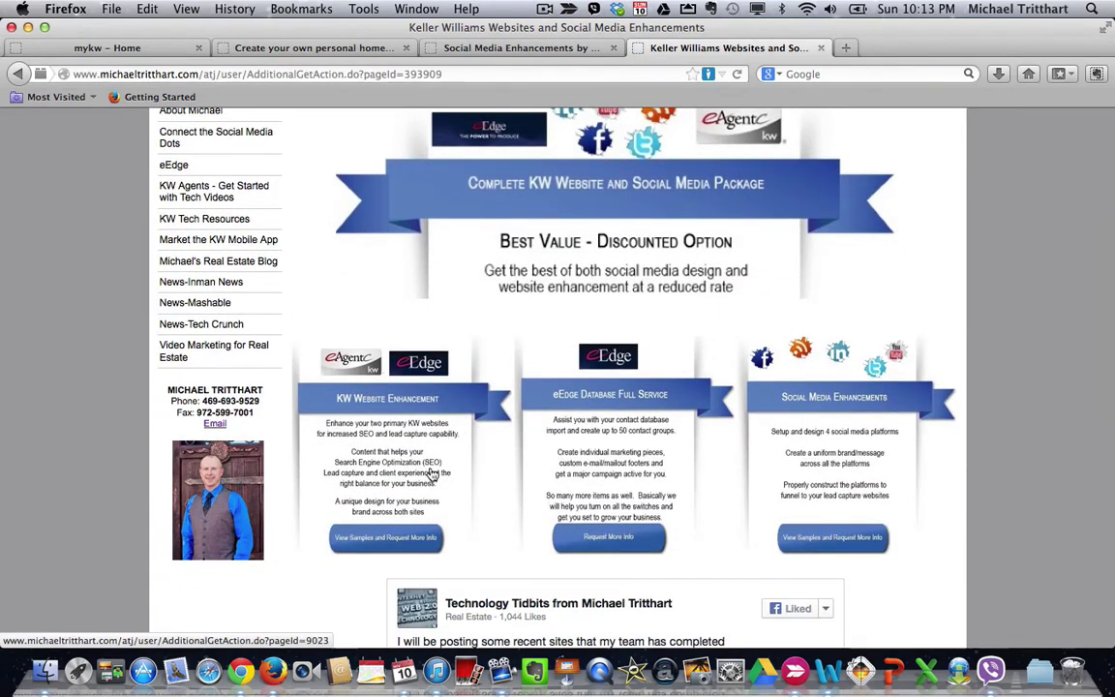
scroll(391, 426, "up", 4)
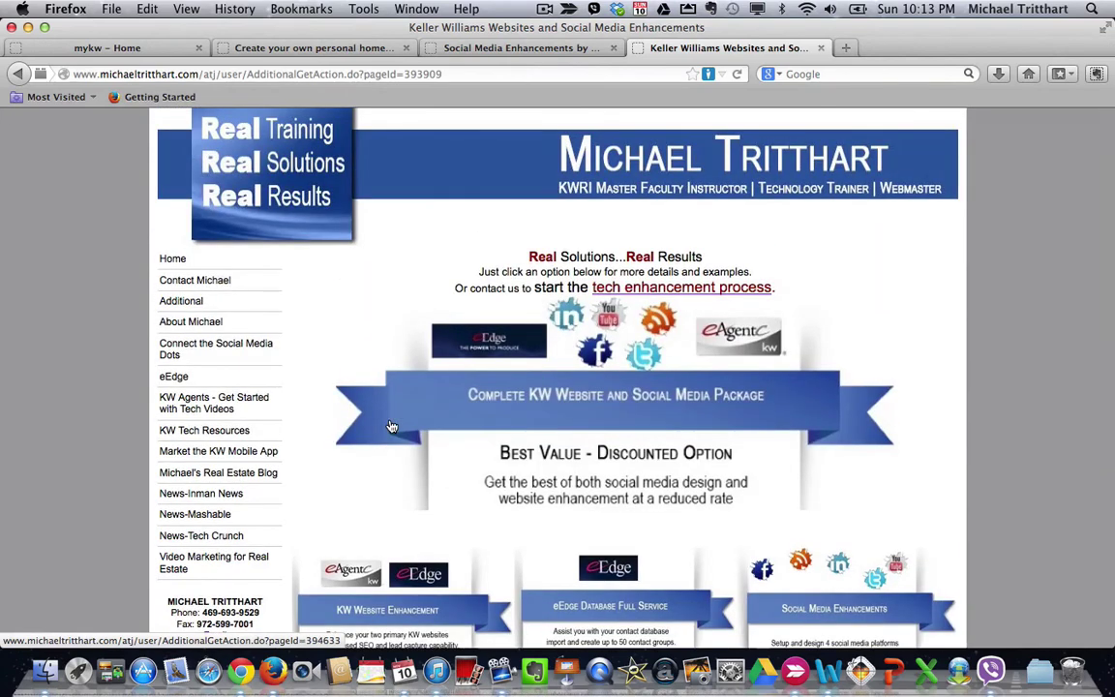